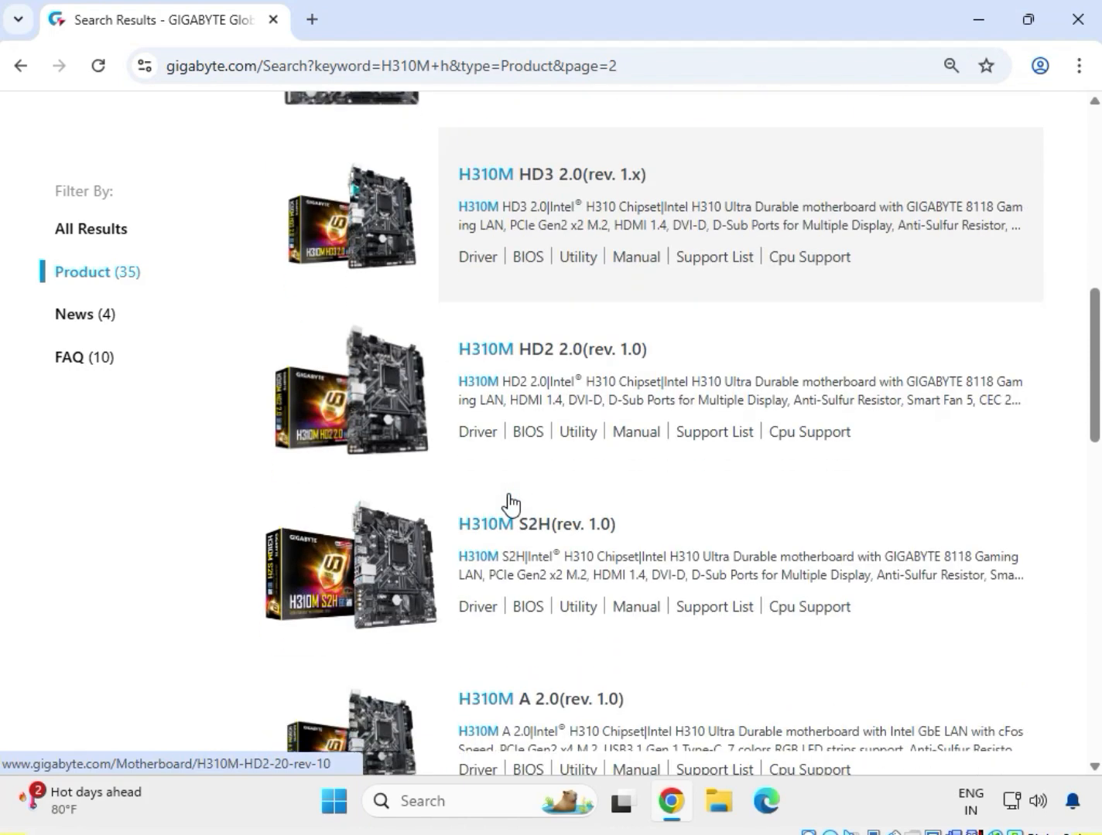
Go through the H310M product search results up to page 4, looking for the H310M H board
{"action": "scroll", "coordinate": [511, 505], "scroll_direction": "down", "scroll_amount": 5}
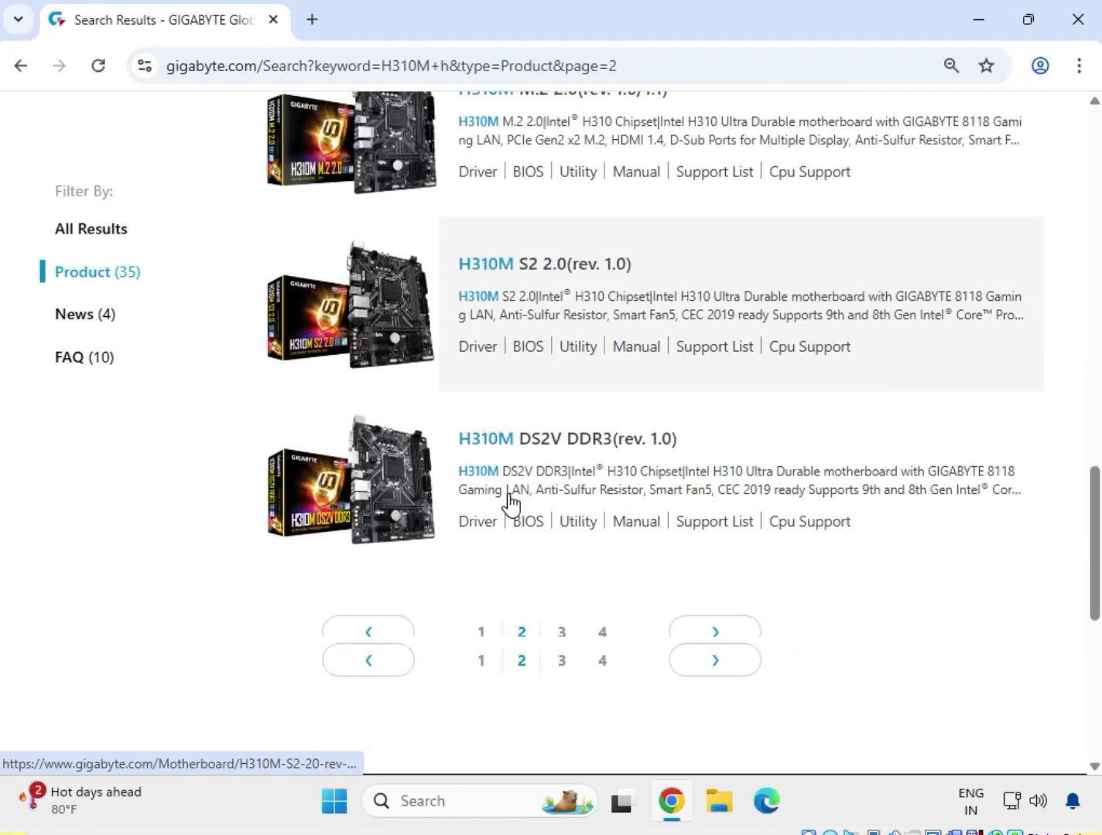
{"action": "left_click", "coordinate": [560, 473]}
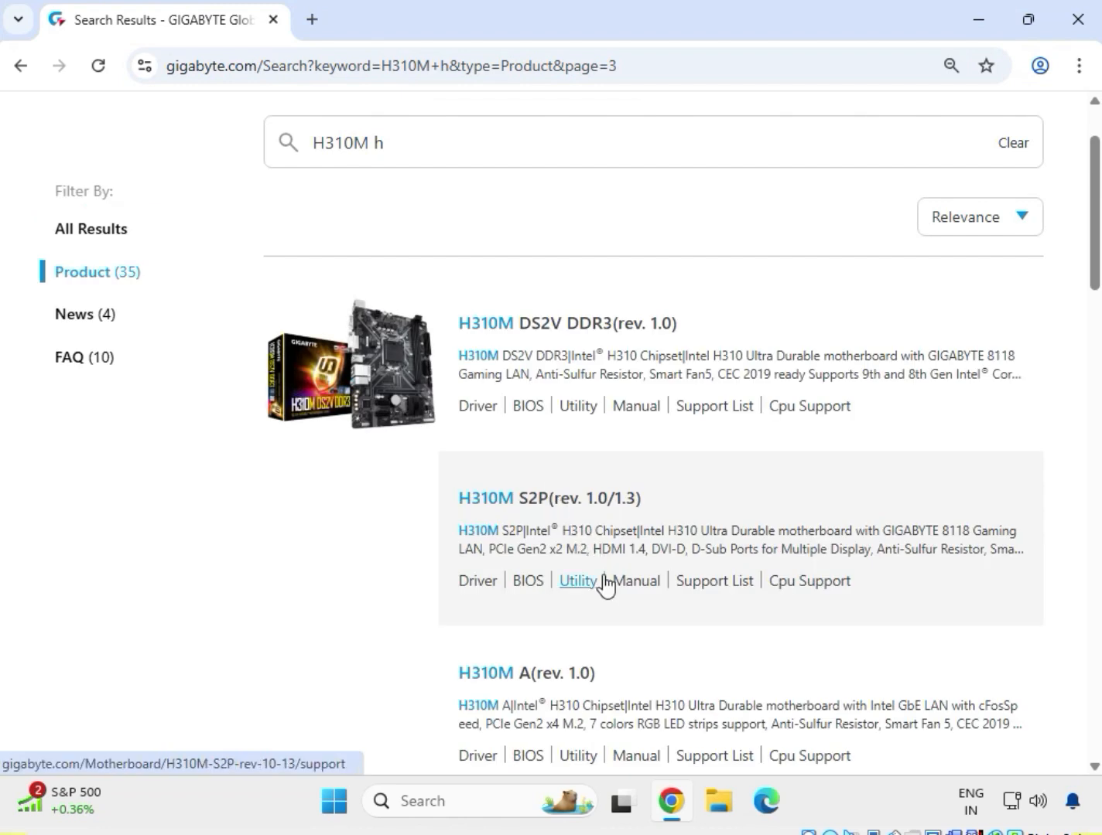
{"action": "scroll", "coordinate": [604, 585], "scroll_direction": "down", "scroll_amount": 6}
{"action": "scroll", "coordinate": [604, 585], "scroll_direction": "down", "scroll_amount": 7}
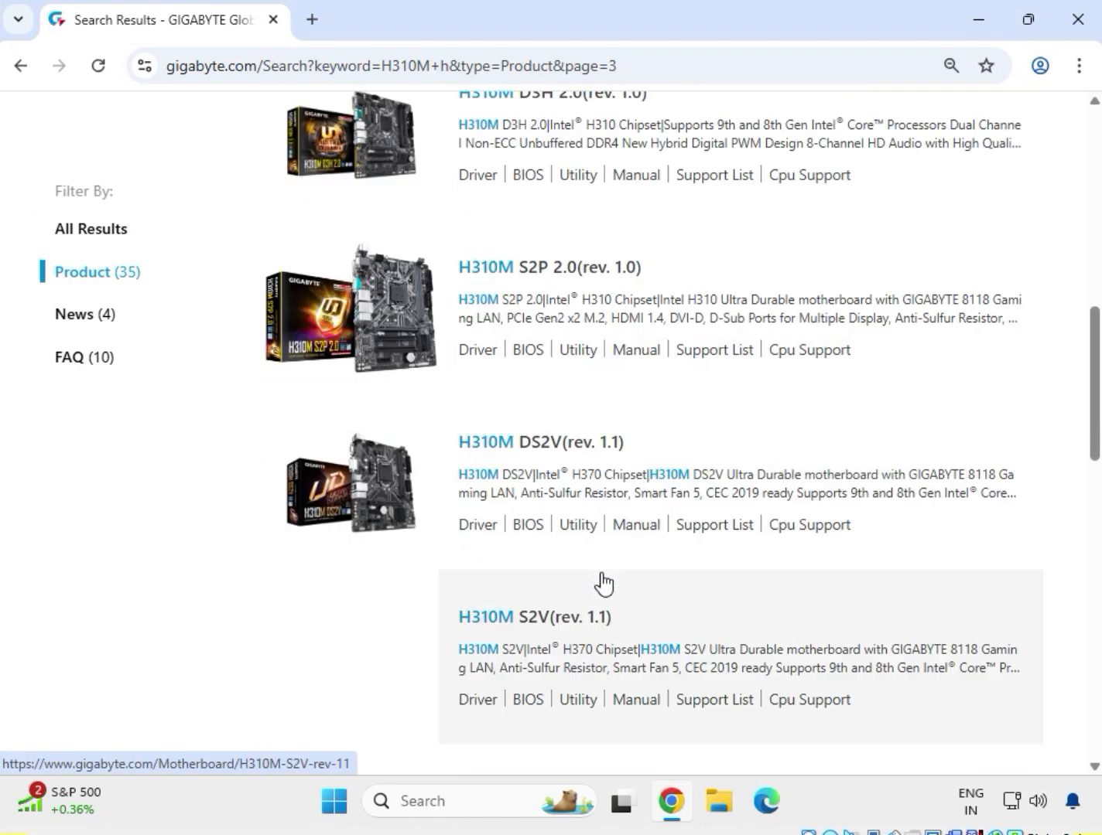
{"action": "scroll", "coordinate": [580, 584], "scroll_direction": "down", "scroll_amount": 4}
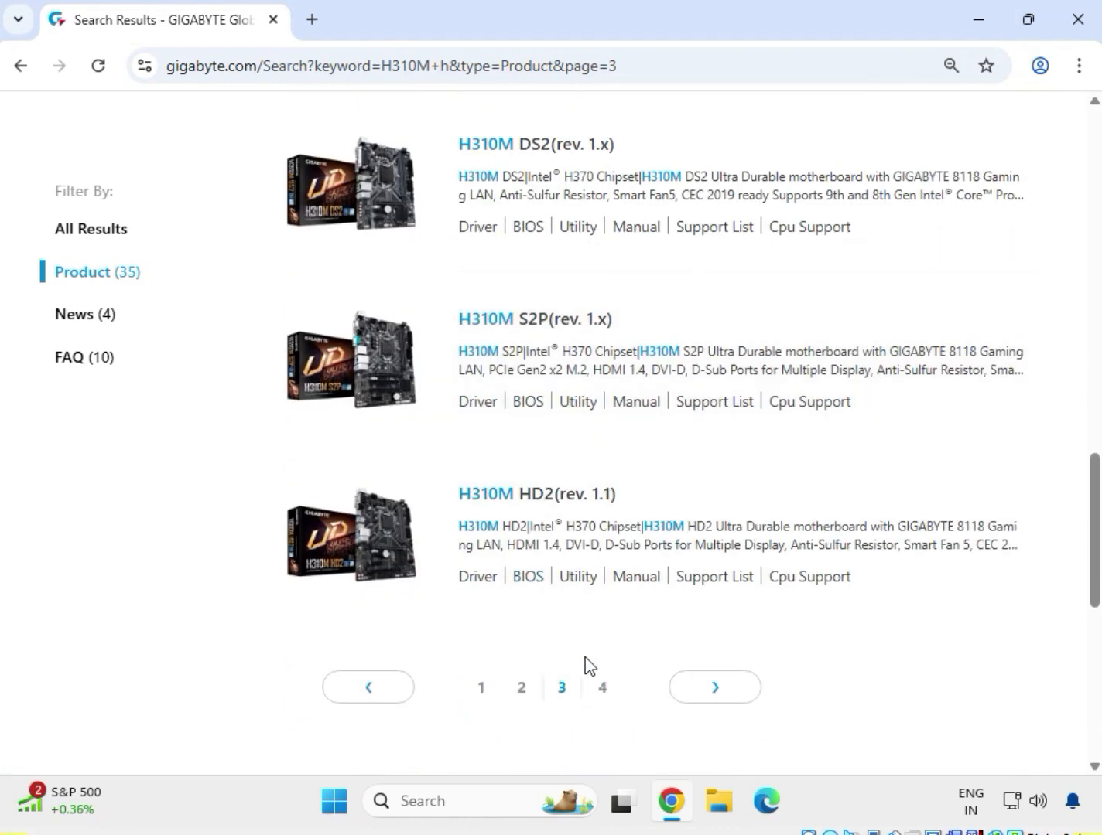
{"action": "scroll", "coordinate": [568, 610], "scroll_direction": "up", "scroll_amount": 7}
{"action": "scroll", "coordinate": [569, 610], "scroll_direction": "up", "scroll_amount": 11}
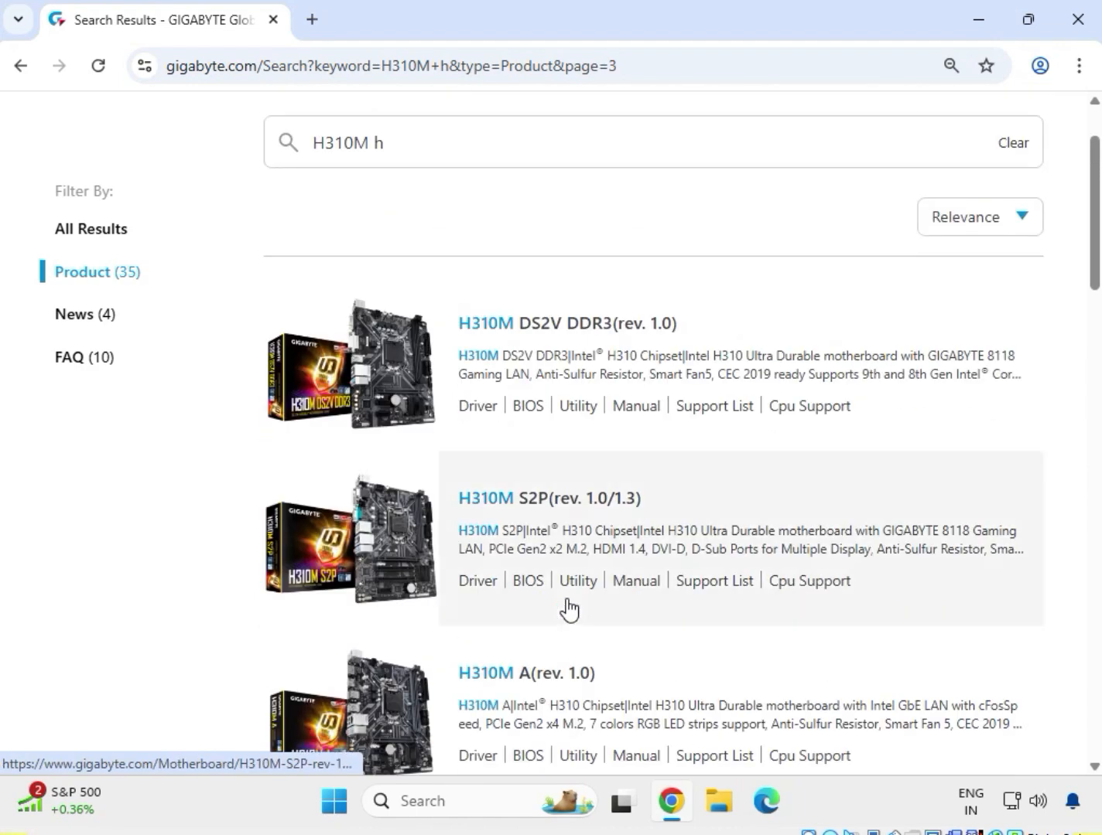
{"action": "scroll", "coordinate": [570, 610], "scroll_direction": "down", "scroll_amount": 15}
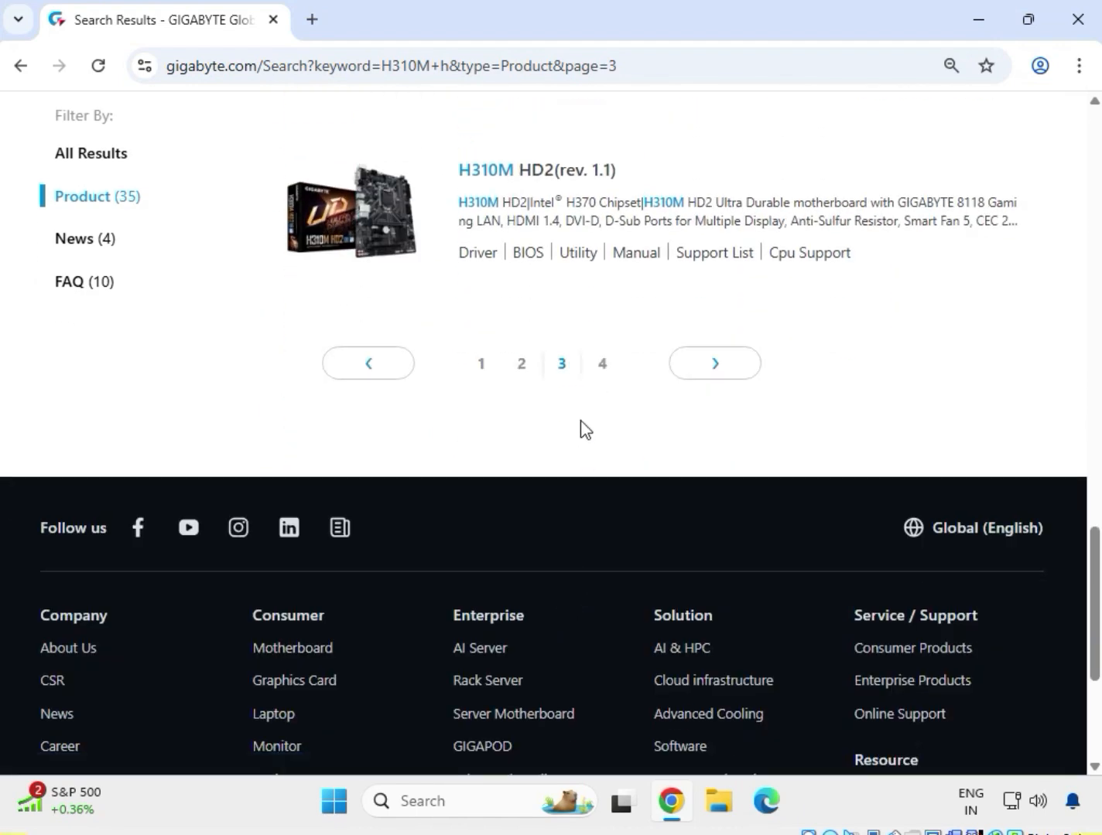
{"action": "left_click", "coordinate": [600, 367]}
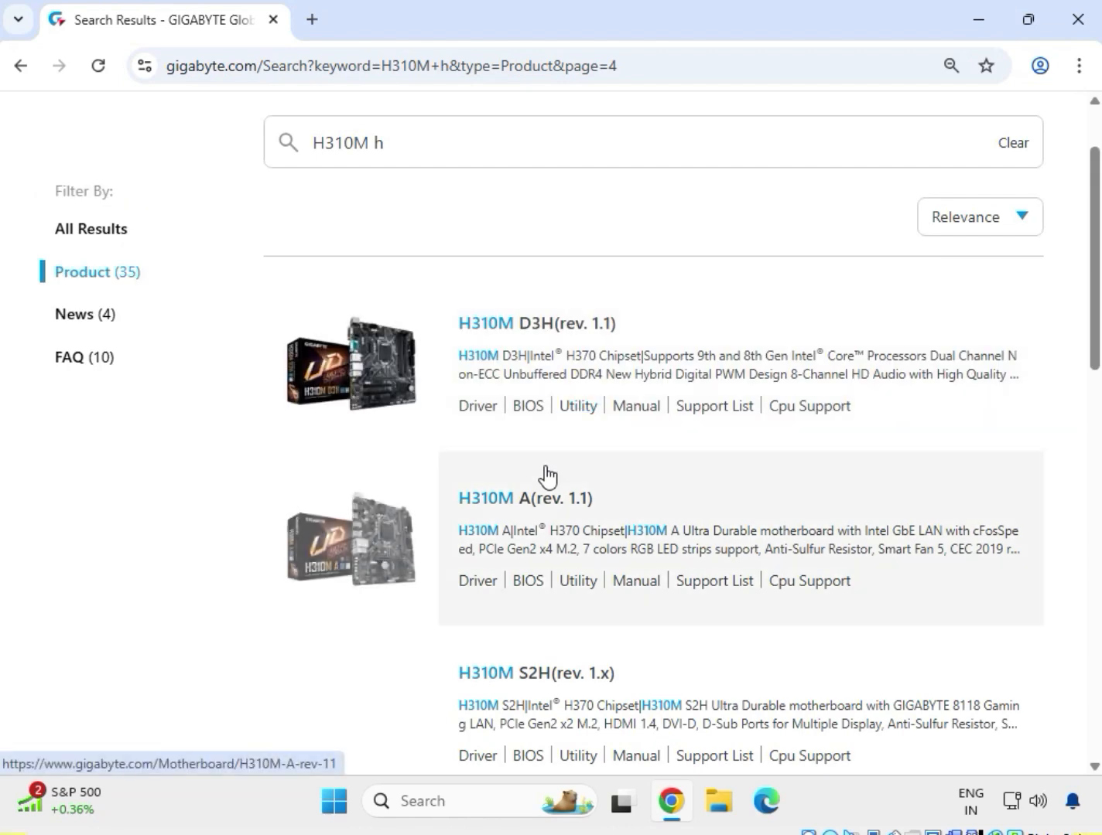
Open the H310M H (rev. 1.x) product page and show its support downloads
{"action": "scroll", "coordinate": [650, 563], "scroll_direction": "down", "scroll_amount": 5}
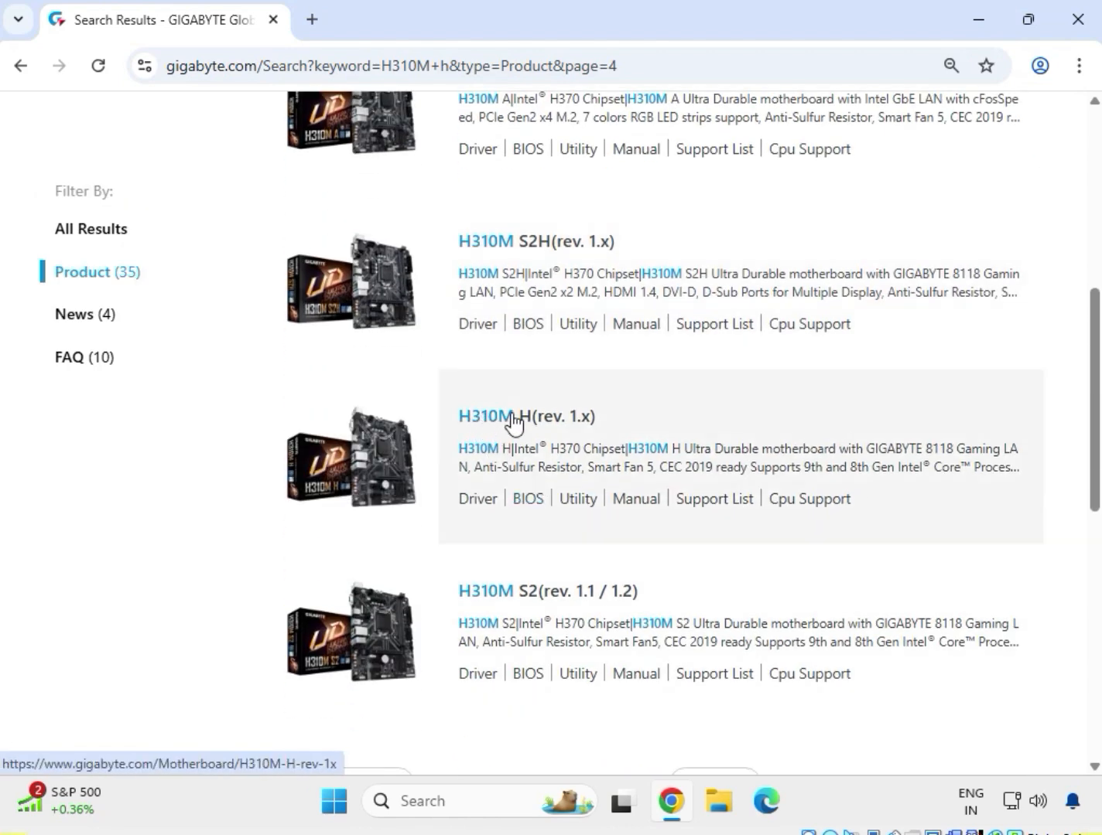
{"action": "left_click", "coordinate": [504, 417]}
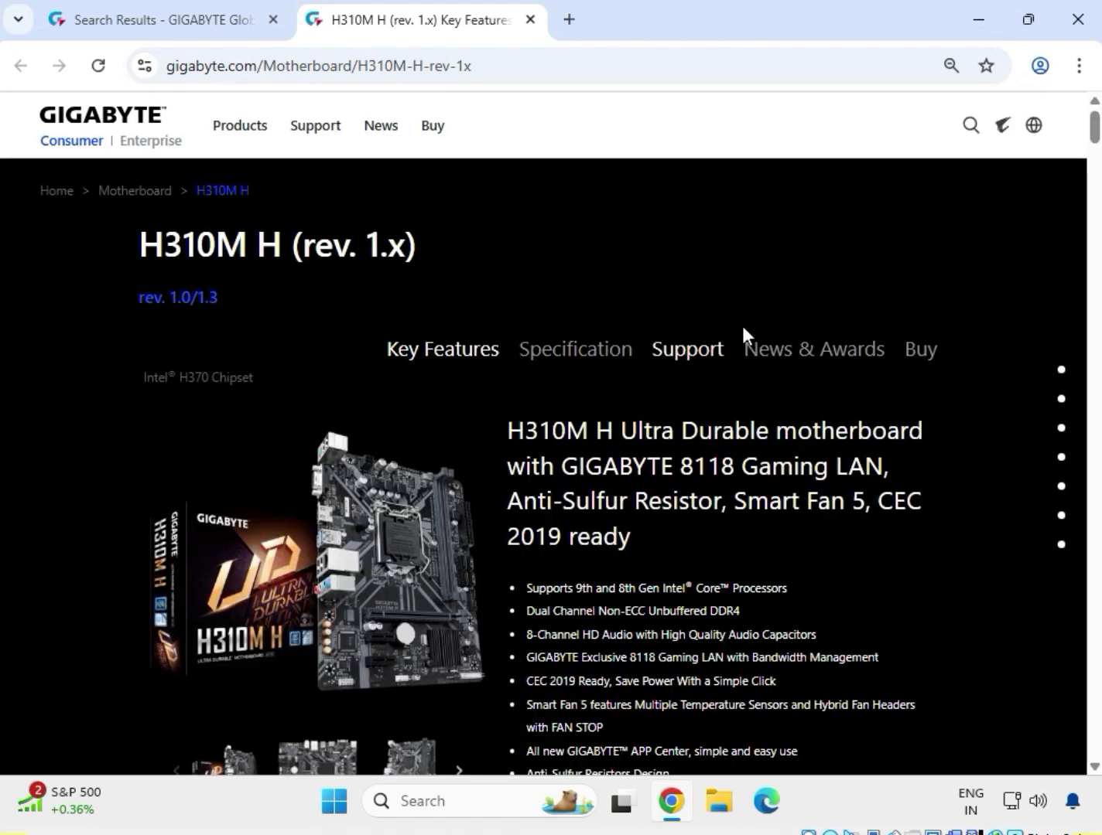
{"action": "left_click", "coordinate": [700, 354]}
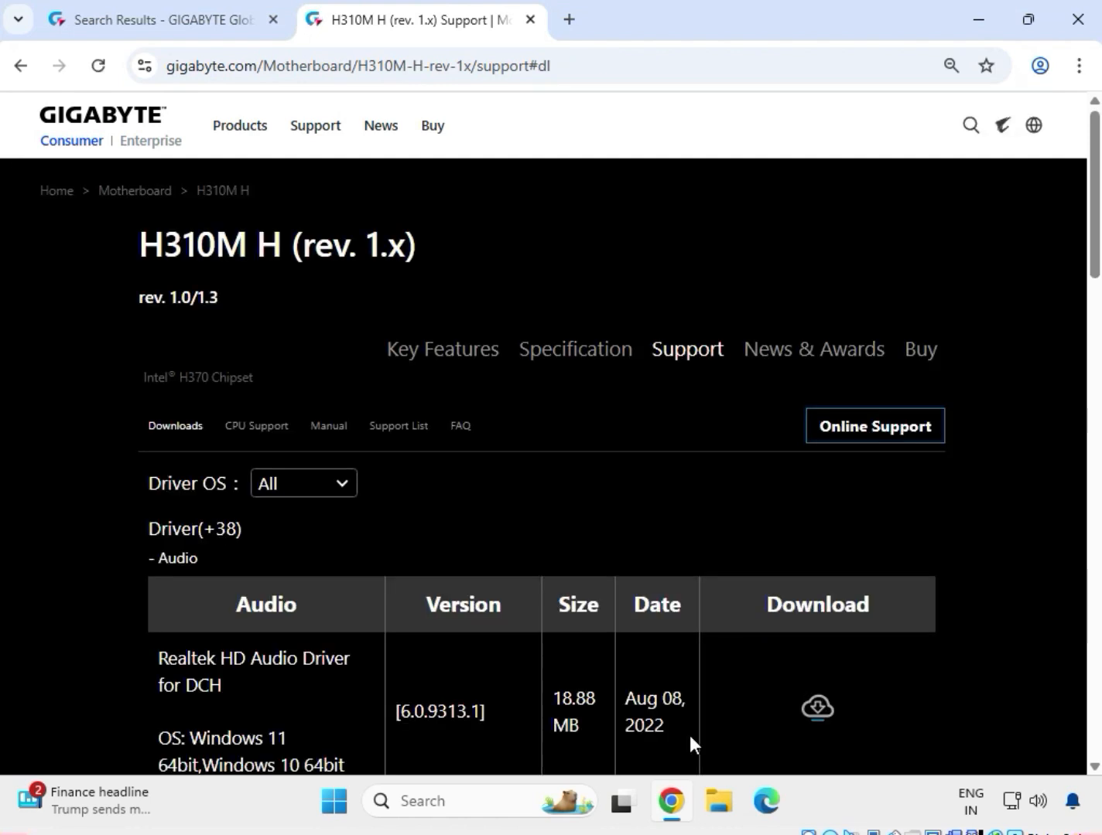
Filter the H310M H driver downloads by the Windows 11 64bit operating system
{"action": "left_click", "coordinate": [326, 486]}
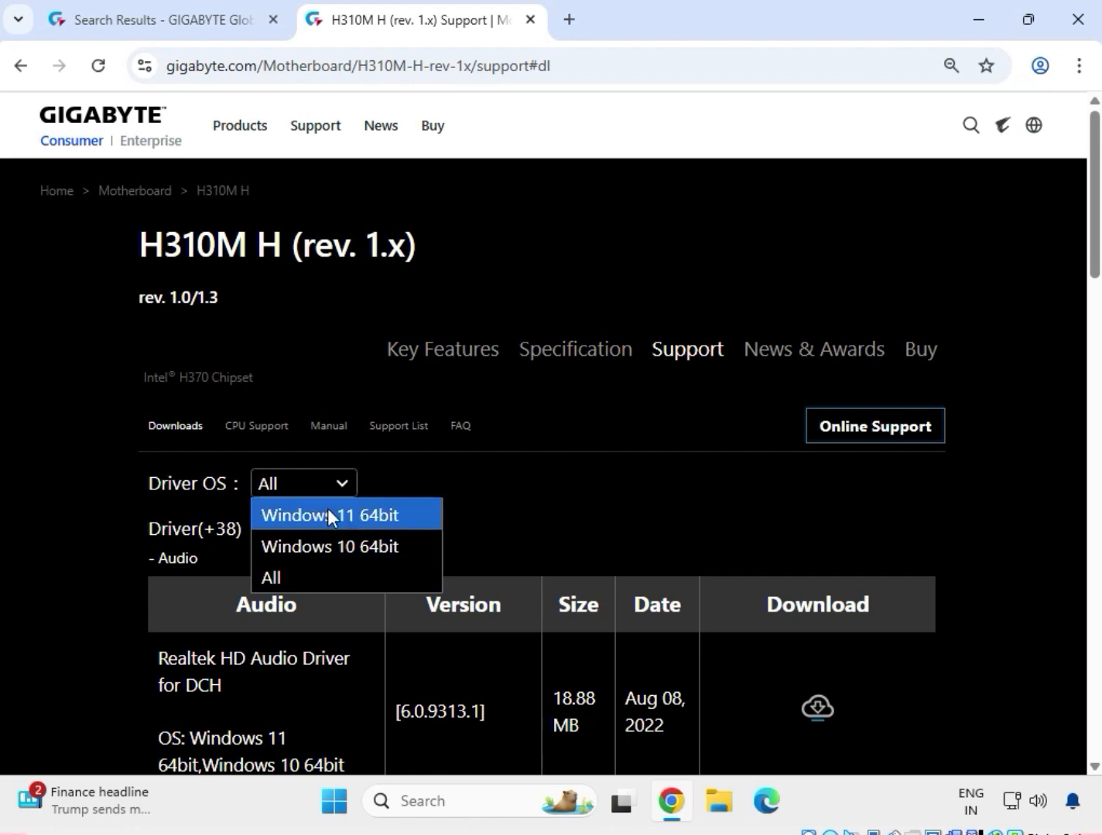
{"action": "left_click", "coordinate": [523, 502]}
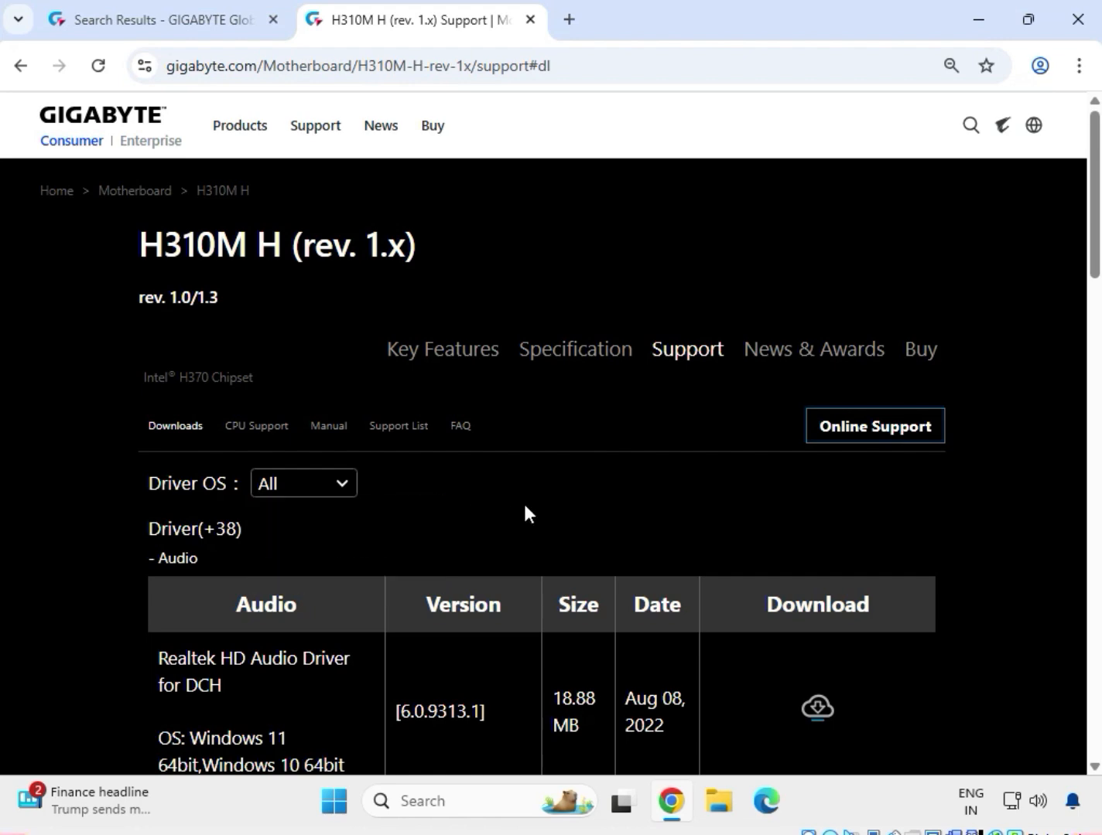
{"action": "scroll", "coordinate": [512, 511], "scroll_direction": "down", "scroll_amount": 1}
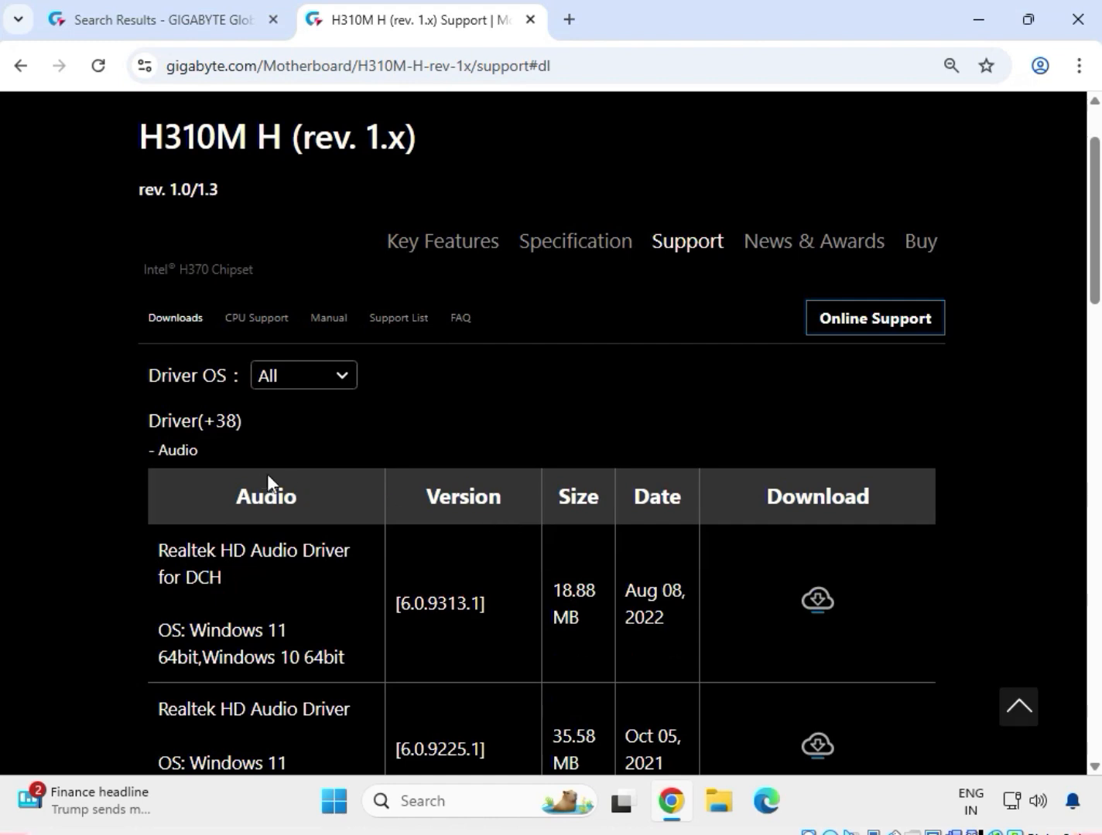
{"action": "double_click", "coordinate": [174, 452]}
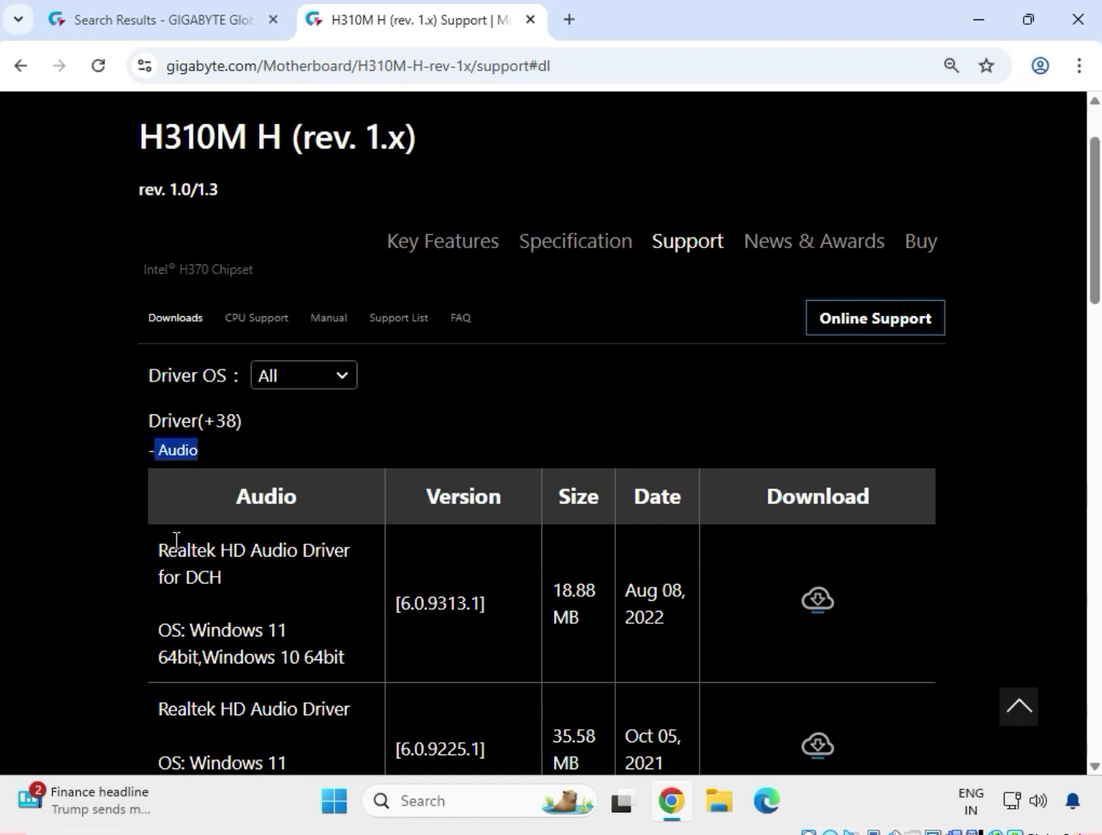
{"action": "left_click_drag", "start_coordinate": [160, 551], "coordinate": [224, 595]}
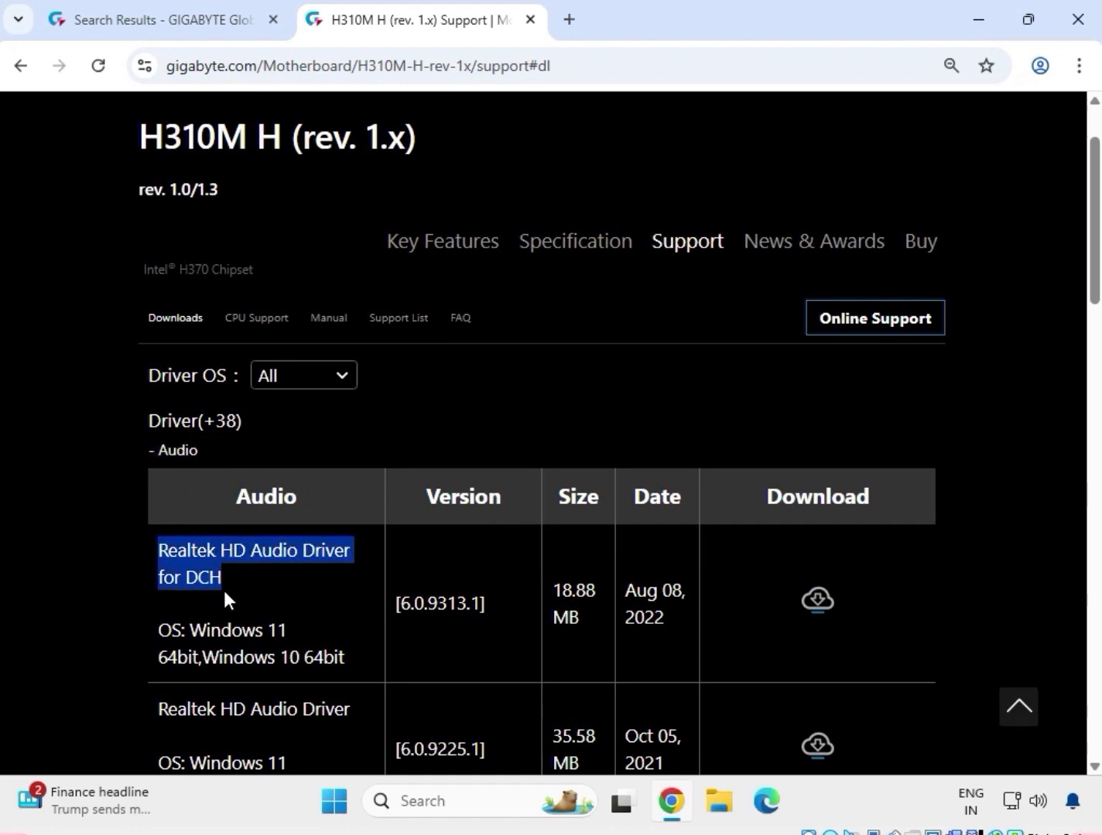
{"action": "left_click", "coordinate": [298, 377]}
{"action": "left_click", "coordinate": [297, 406]}
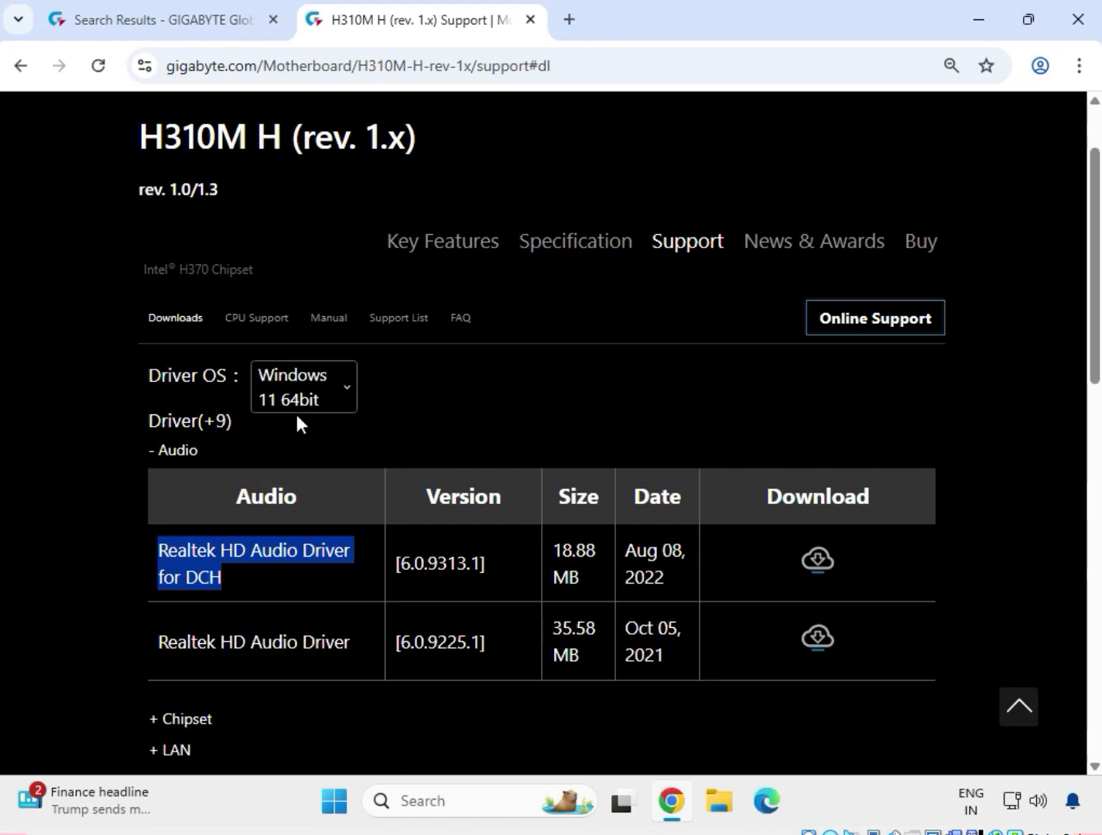
Download the Realtek HD Audio Driver for DCH, version 6.0.9313.1, and dismiss the recent downloads list
{"action": "left_click_drag", "start_coordinate": [159, 552], "coordinate": [212, 586]}
{"action": "triple_click", "coordinate": [626, 551]}
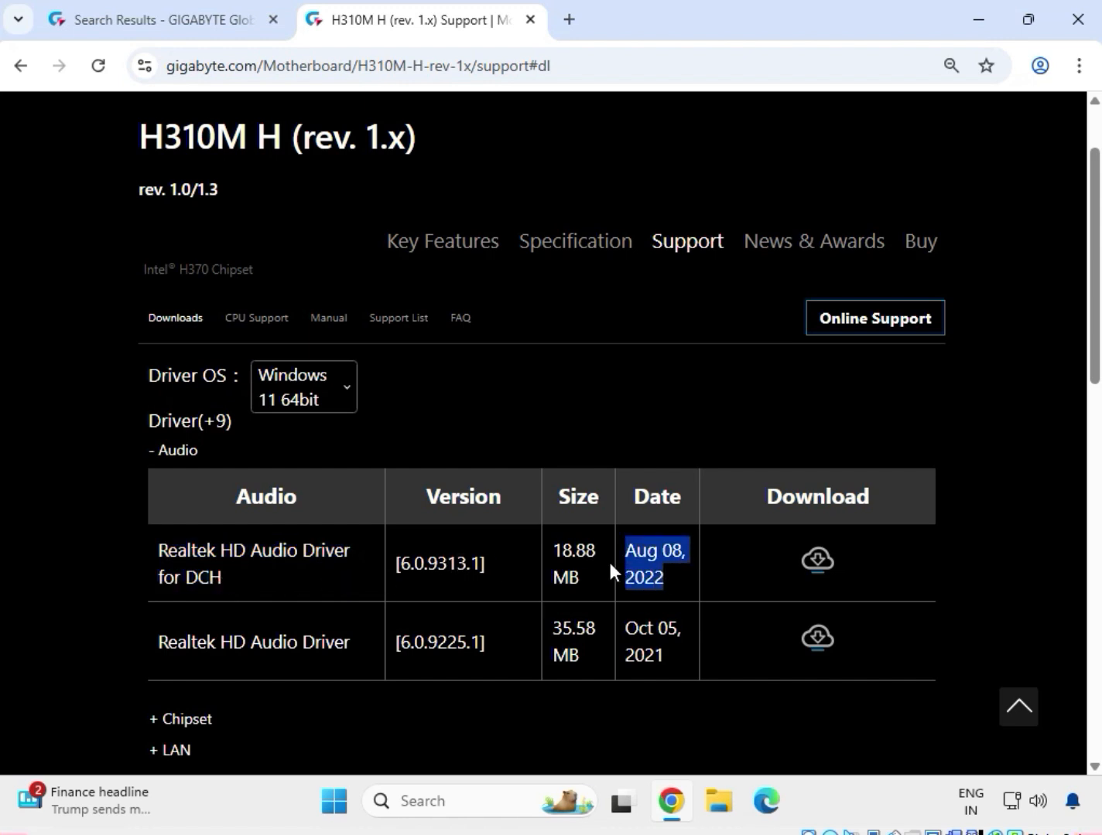
{"action": "left_click_drag", "start_coordinate": [556, 549], "coordinate": [592, 569]}
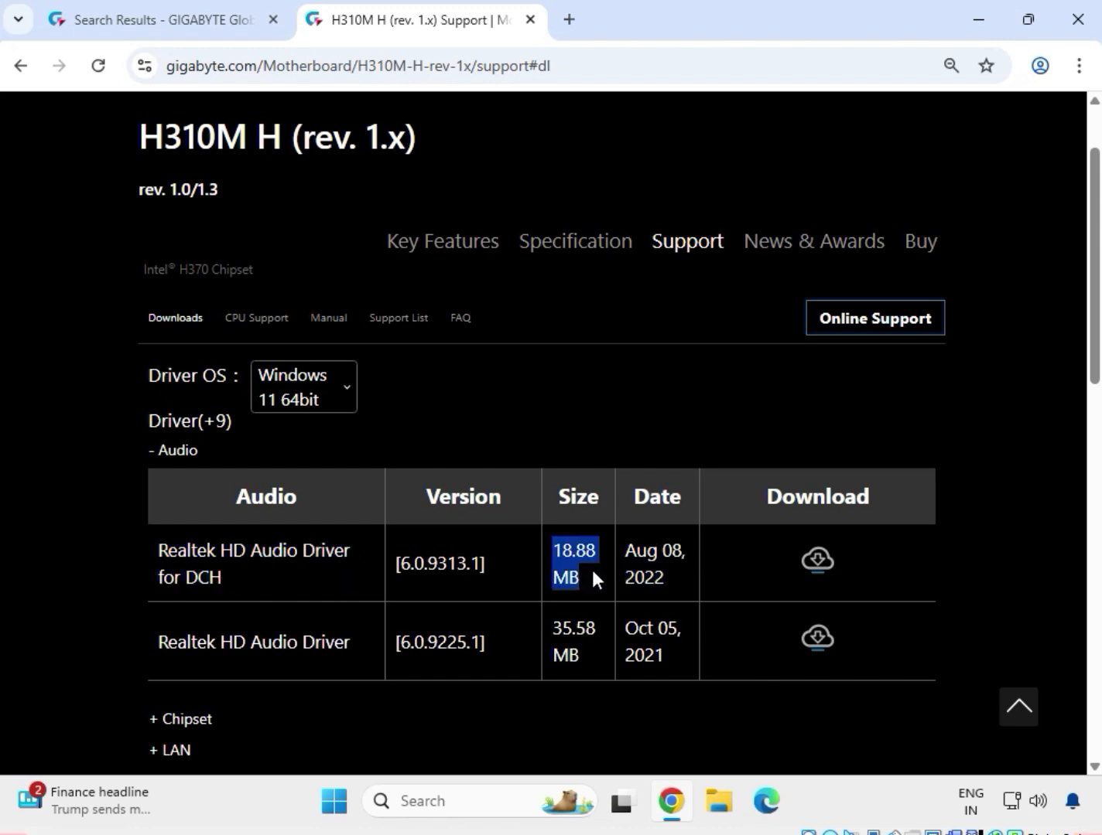
{"action": "left_click", "coordinate": [817, 569]}
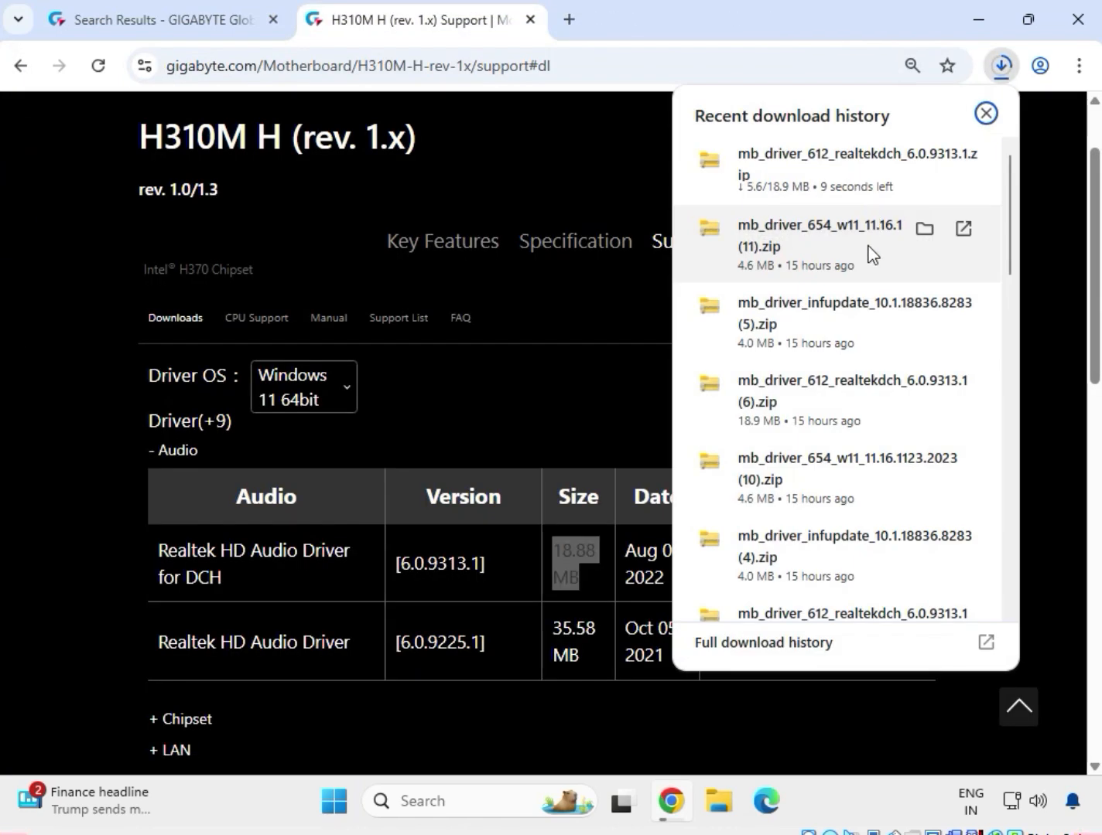
{"action": "left_click", "coordinate": [623, 175]}
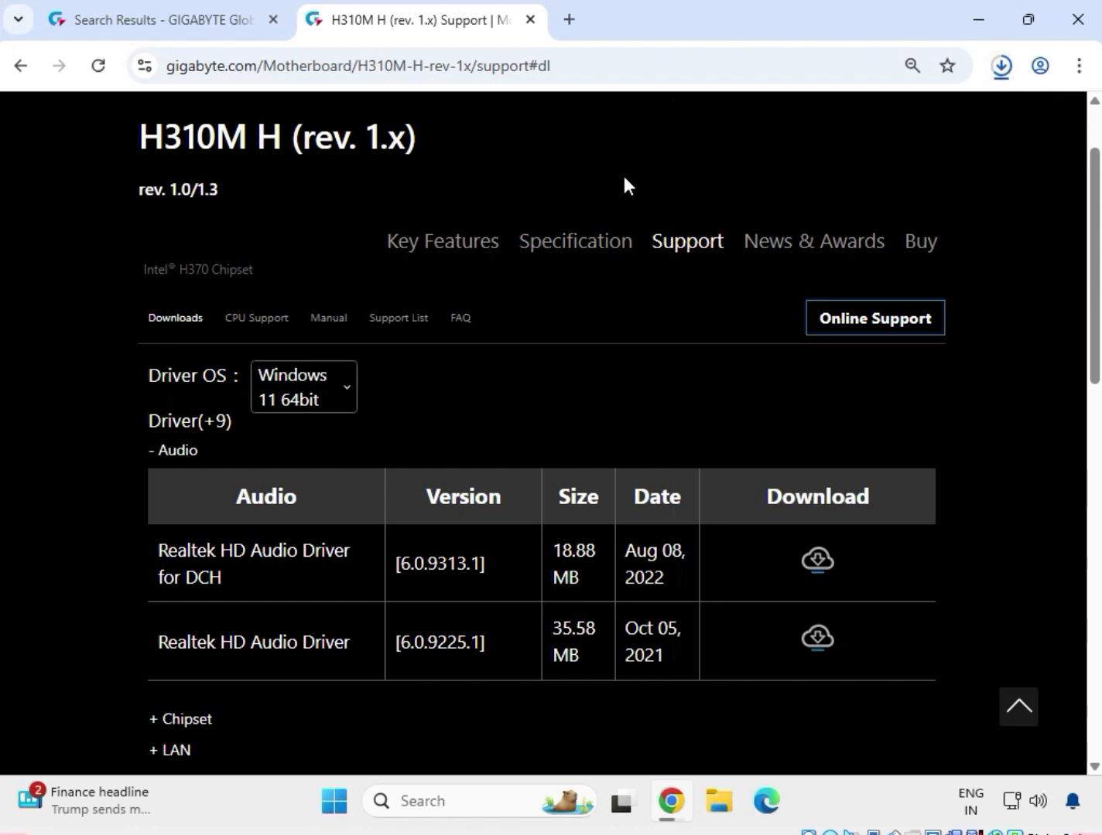
Open the browser's download history and download the Realtek HD Audio Driver for DCH again from the support page
{"action": "key", "text": "ctrl+j"}
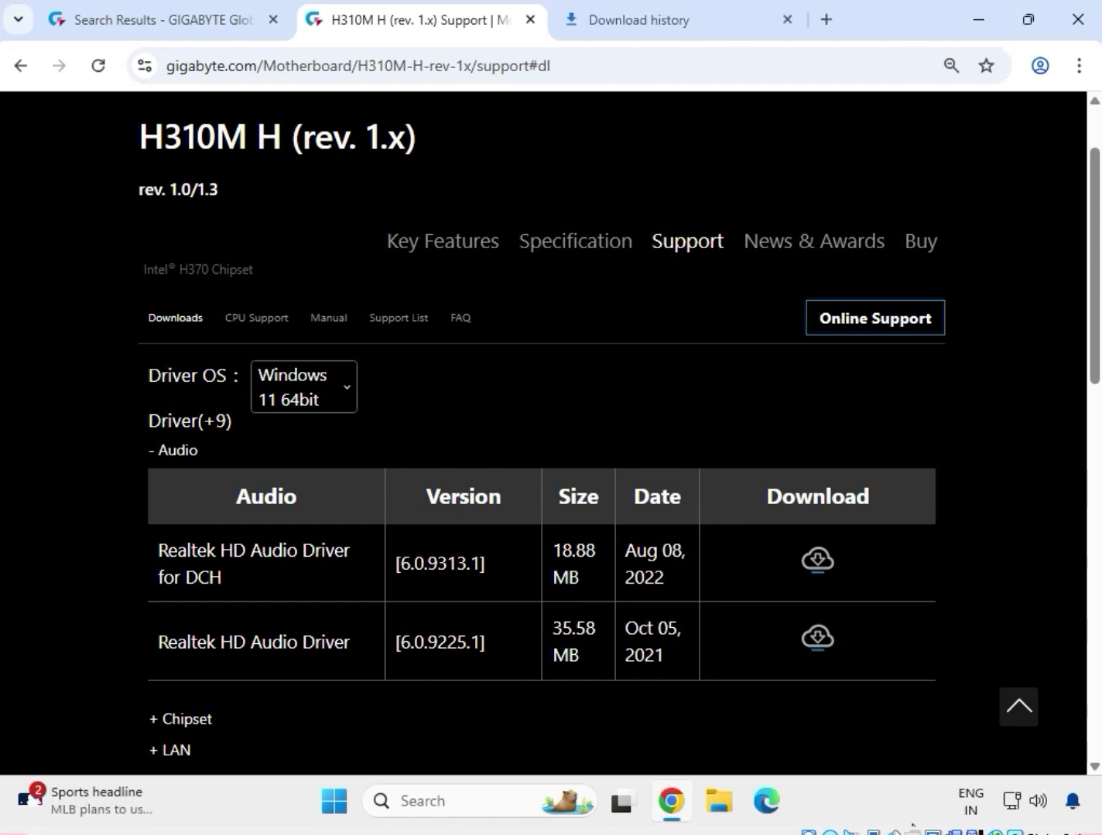
{"action": "left_click", "coordinate": [817, 563]}
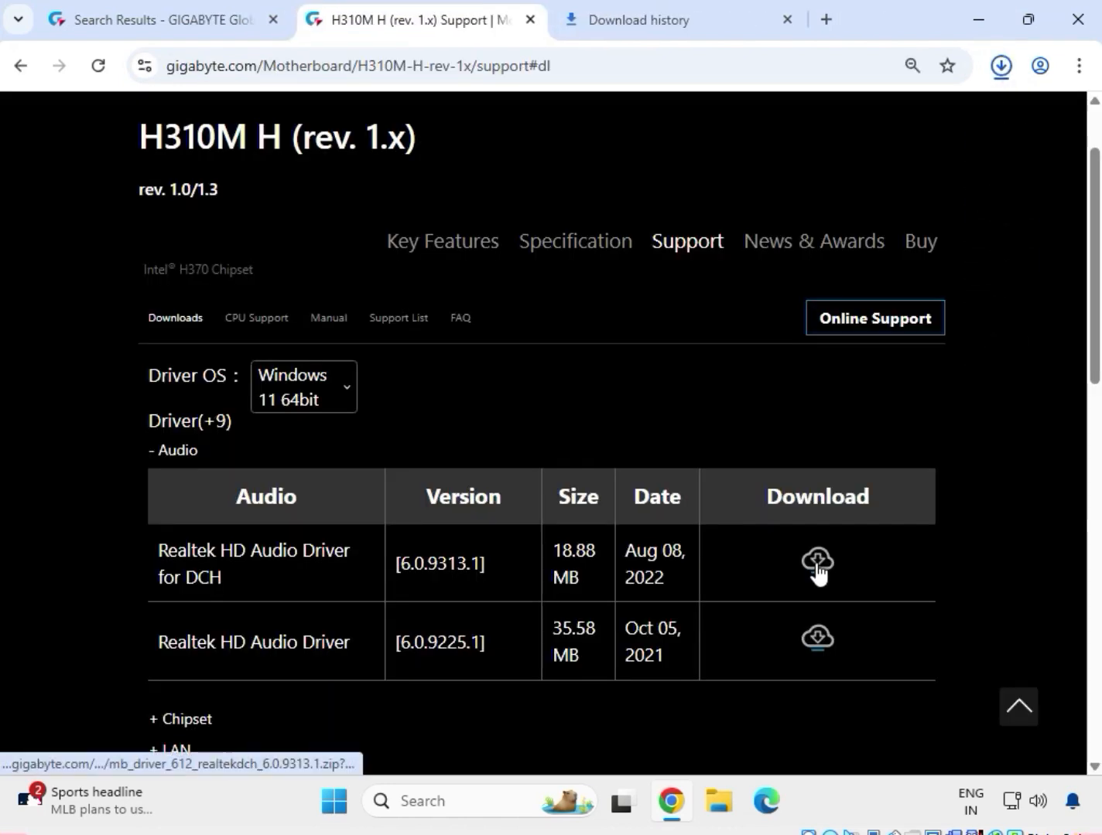
Expand the Chipset drivers and download Intel INF installation version 10.1.18836.8283
{"action": "scroll", "coordinate": [817, 567], "scroll_direction": "down", "scroll_amount": 3}
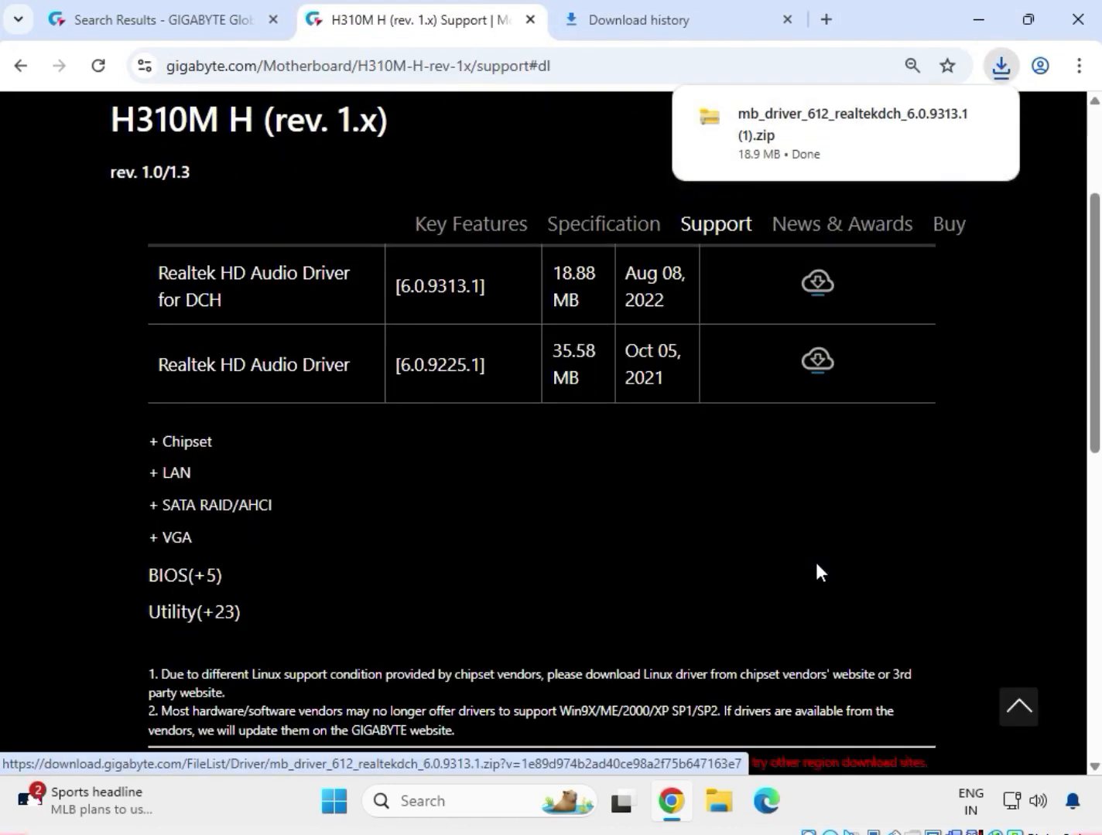
{"action": "left_click", "coordinate": [188, 445]}
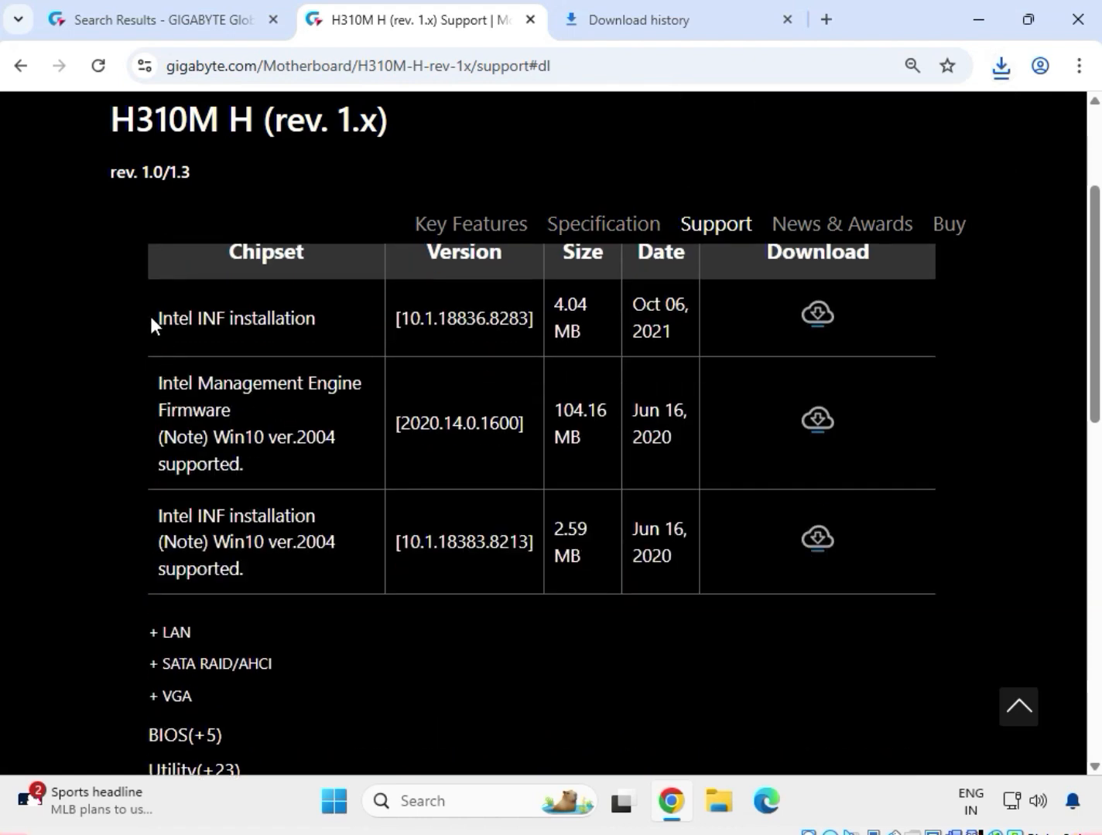
{"action": "left_click_drag", "start_coordinate": [153, 316], "coordinate": [319, 321]}
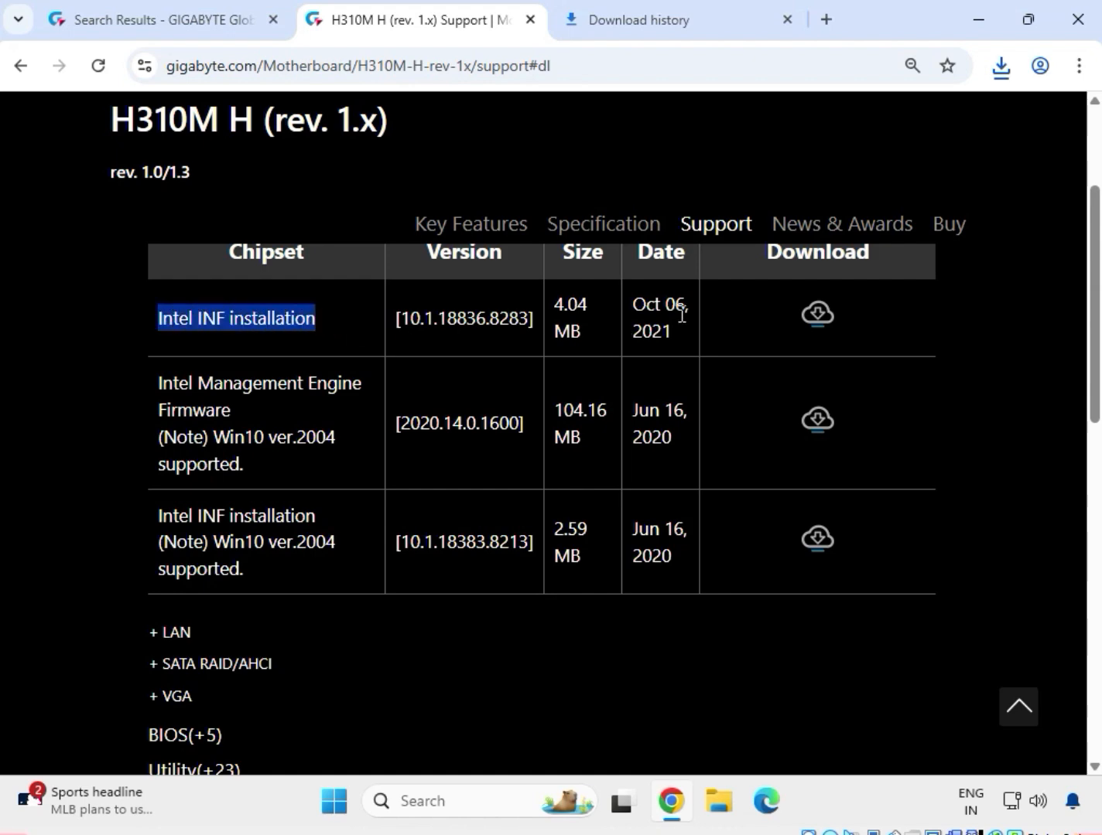
{"action": "left_click", "coordinate": [822, 313]}
Download the Intel Management Engine Firmware, version 2020.14.0.1600, from the Chipset drivers
{"action": "left_click_drag", "start_coordinate": [159, 382], "coordinate": [239, 442]}
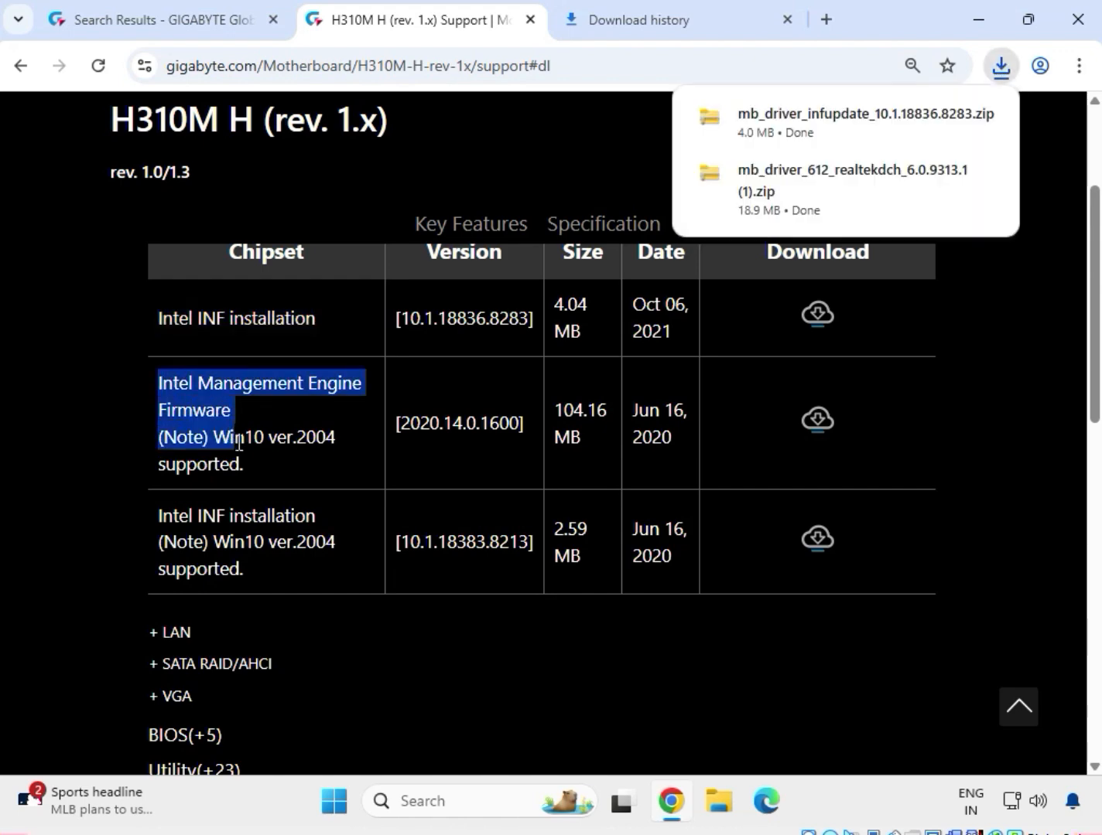
{"action": "scroll", "coordinate": [352, 374], "scroll_direction": "up", "scroll_amount": 5}
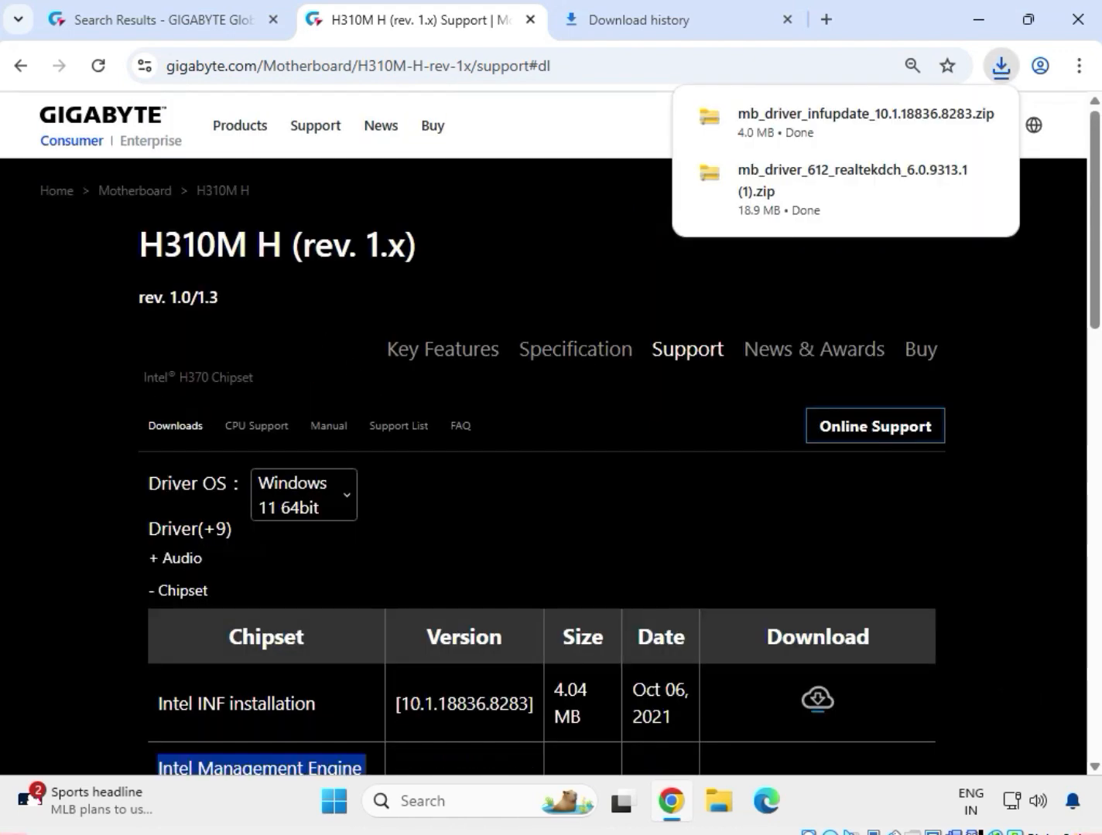
{"action": "scroll", "coordinate": [769, 647], "scroll_direction": "down", "scroll_amount": 5}
{"action": "left_click", "coordinate": [804, 431]}
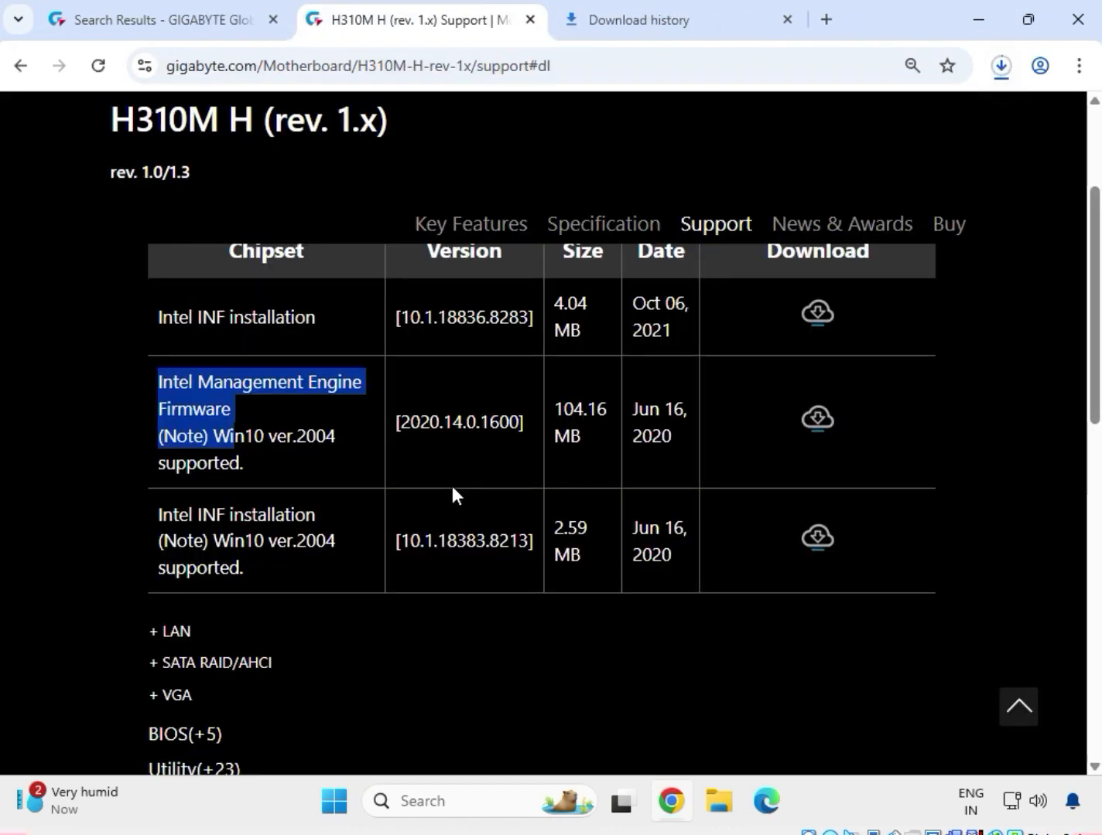
Expand the LAN drivers and download the Realtek LAN Driver, version 11.16.1123.2023
{"action": "scroll", "coordinate": [364, 493], "scroll_direction": "down", "scroll_amount": 3}
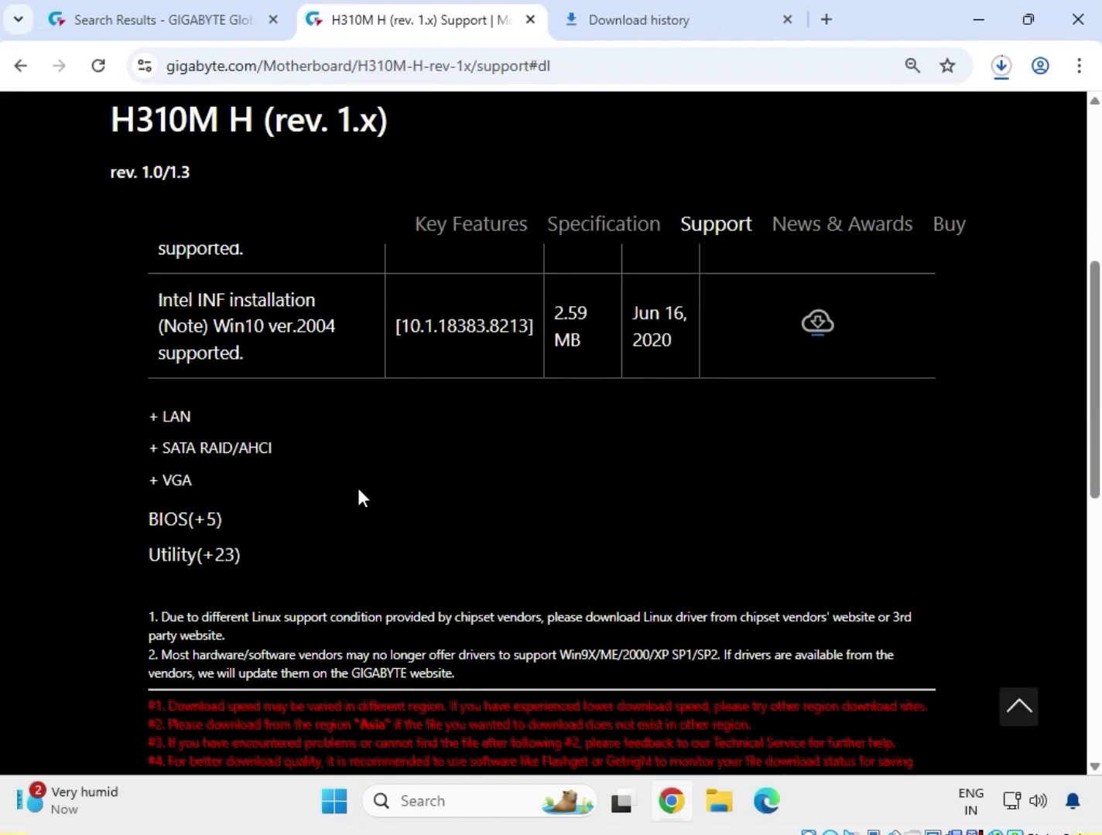
{"action": "left_click", "coordinate": [172, 418]}
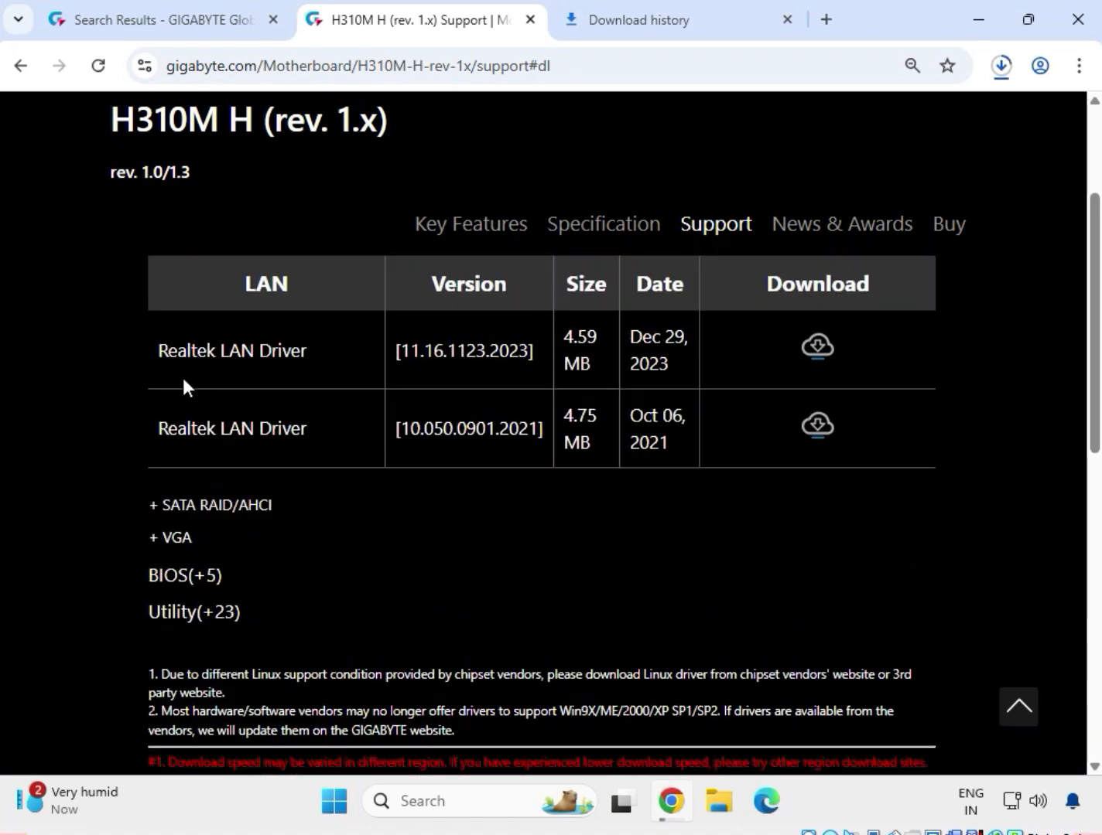
{"action": "left_click_drag", "start_coordinate": [158, 352], "coordinate": [307, 354]}
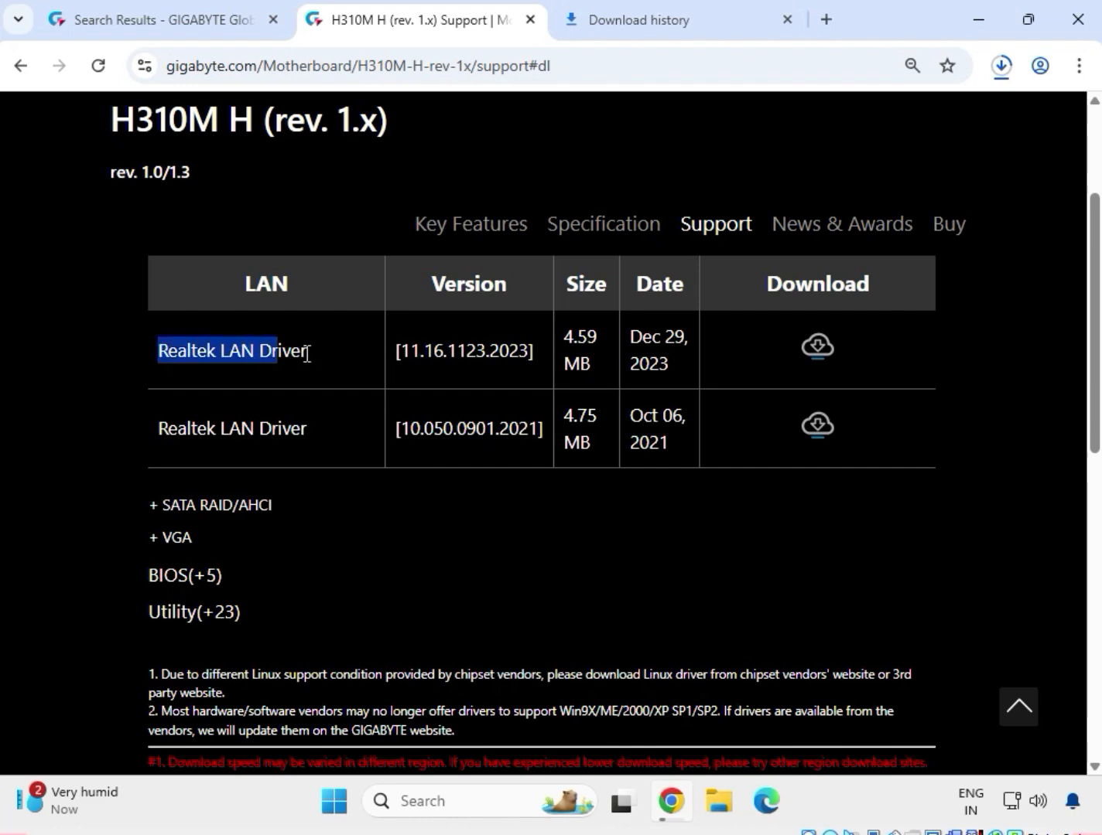
{"action": "left_click", "coordinate": [822, 352]}
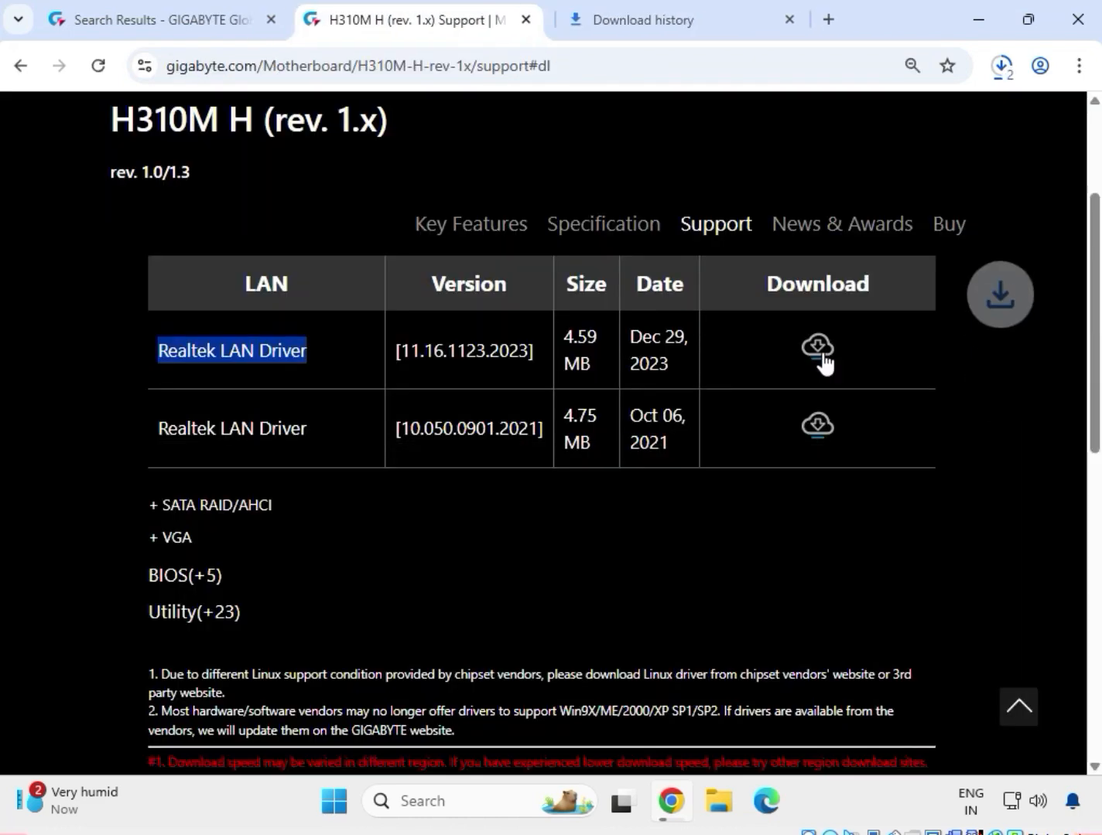
Expand the VGA drivers and download the Intel Graphic Driver, version 27.20.100.9805
{"action": "left_click", "coordinate": [176, 540]}
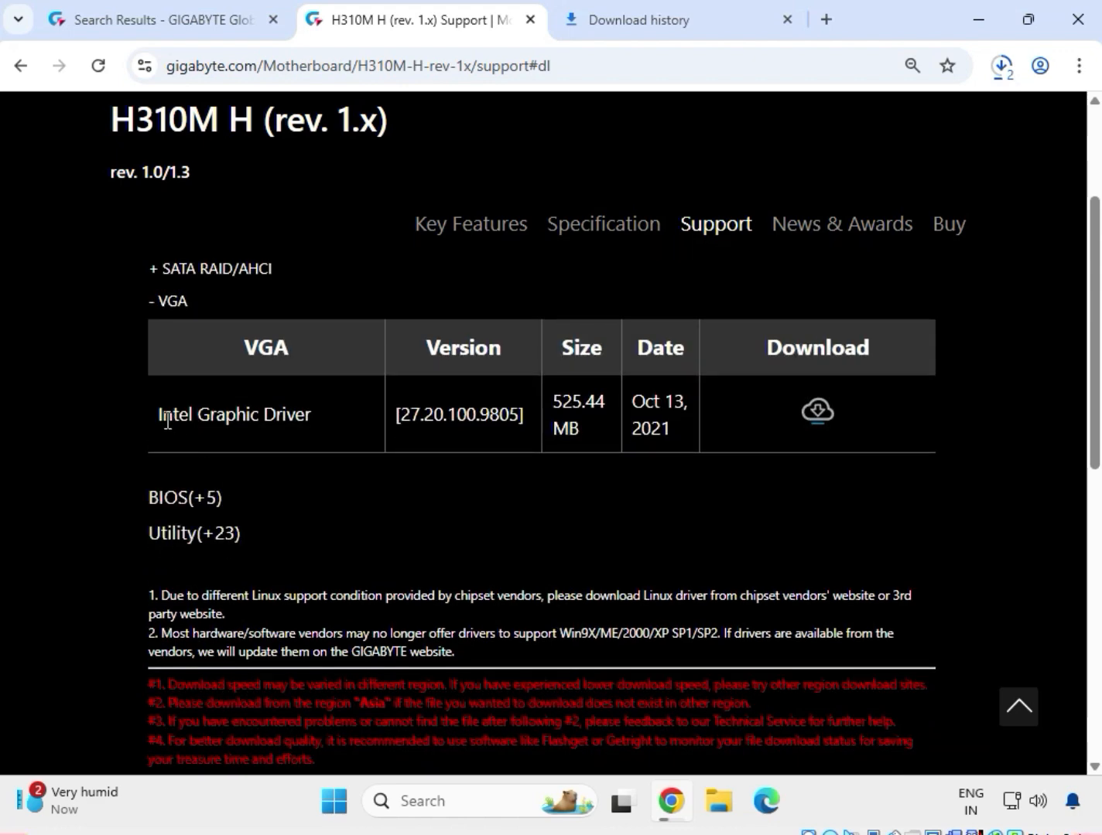
{"action": "left_click_drag", "start_coordinate": [160, 413], "coordinate": [749, 418]}
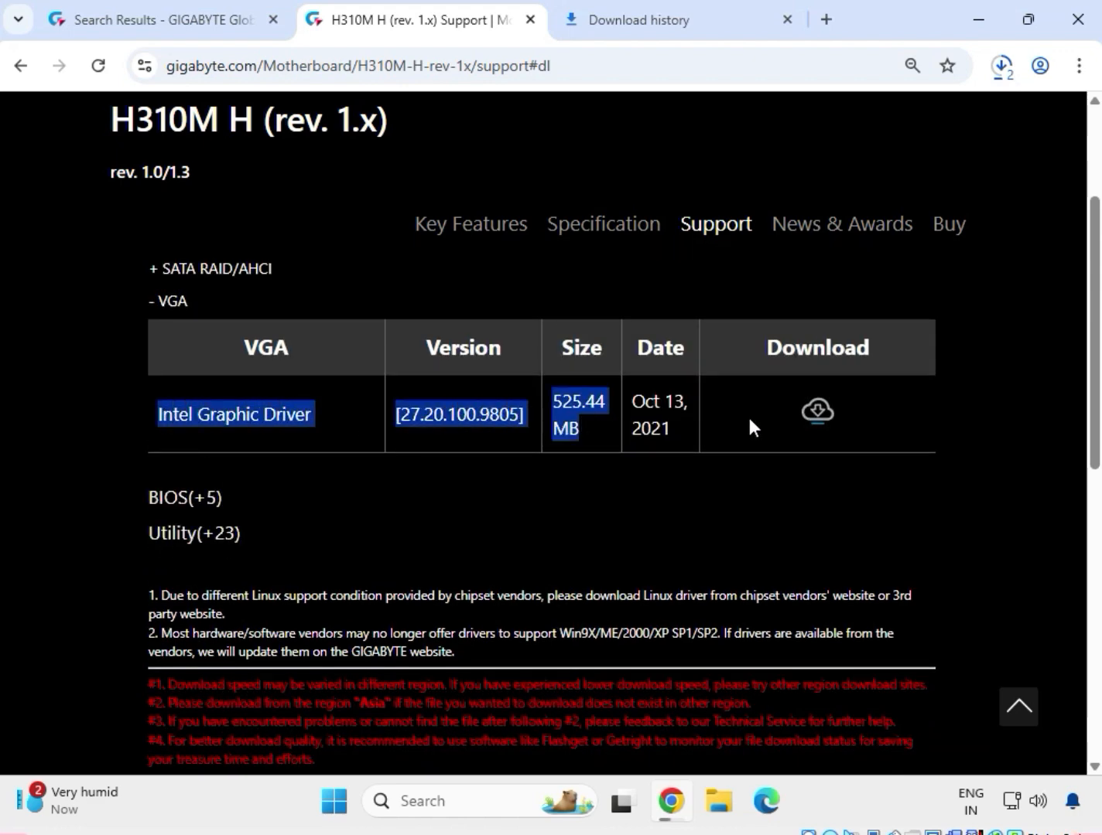
{"action": "left_click", "coordinate": [814, 414]}
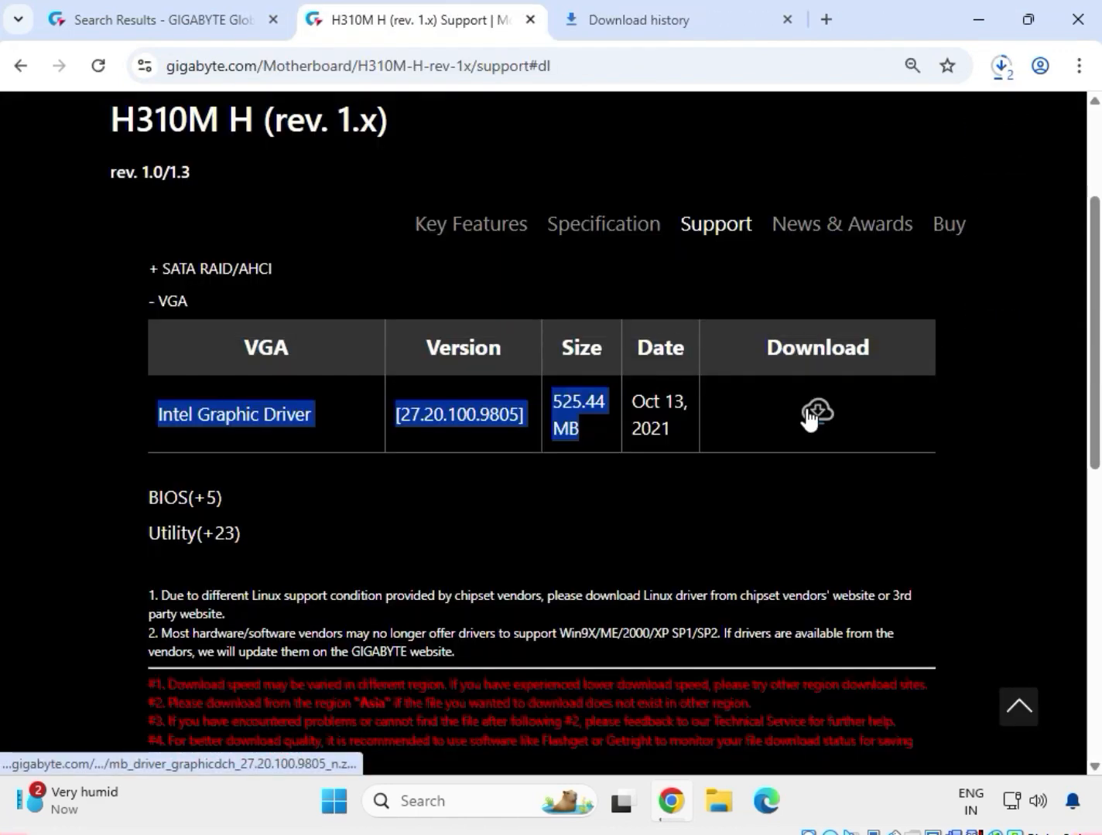
Check the recent download history for the downloaded driver archives and dismiss it
{"action": "left_click", "coordinate": [1004, 67]}
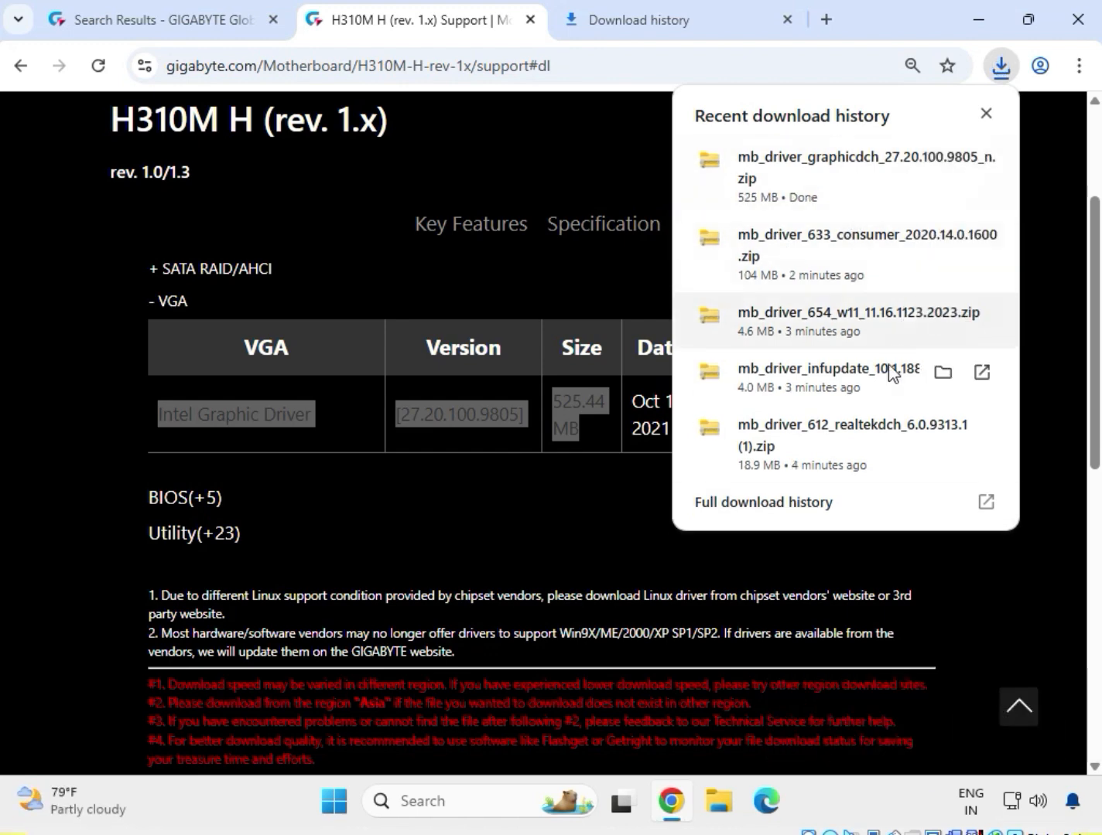
{"action": "scroll", "coordinate": [255, 565], "scroll_direction": "up", "scroll_amount": 5}
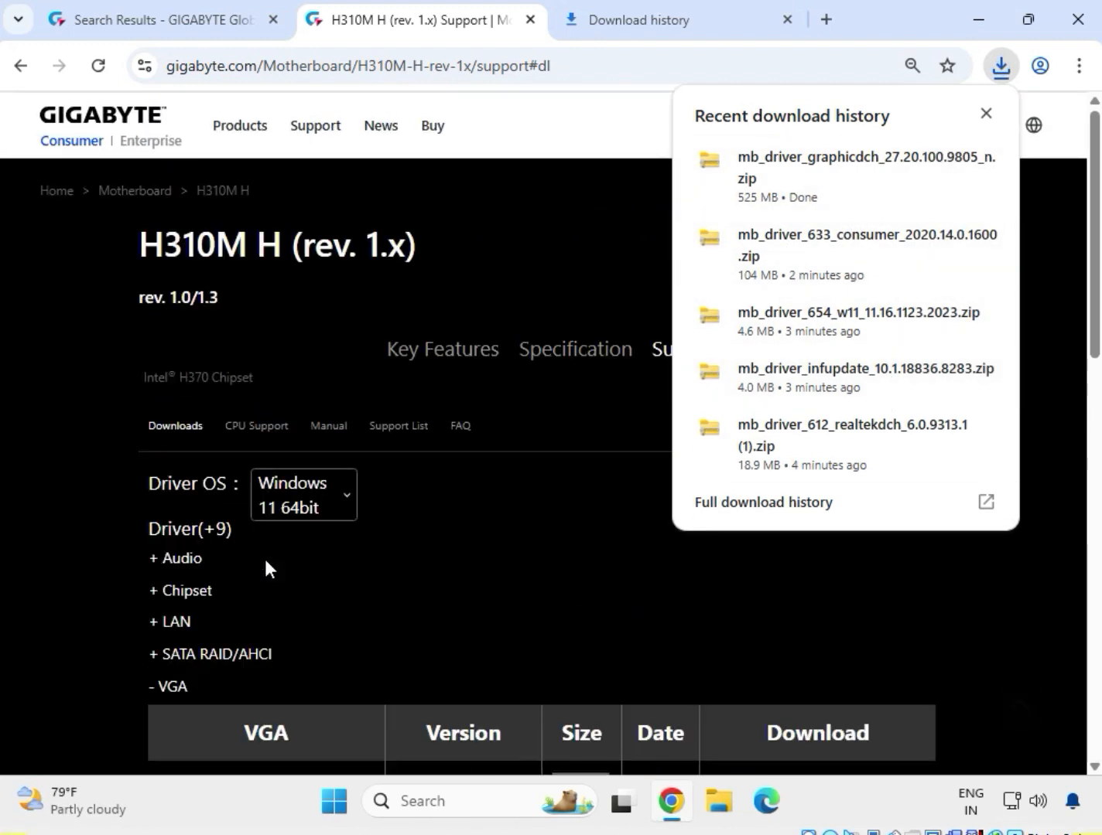
{"action": "scroll", "coordinate": [477, 546], "scroll_direction": "down", "scroll_amount": 1}
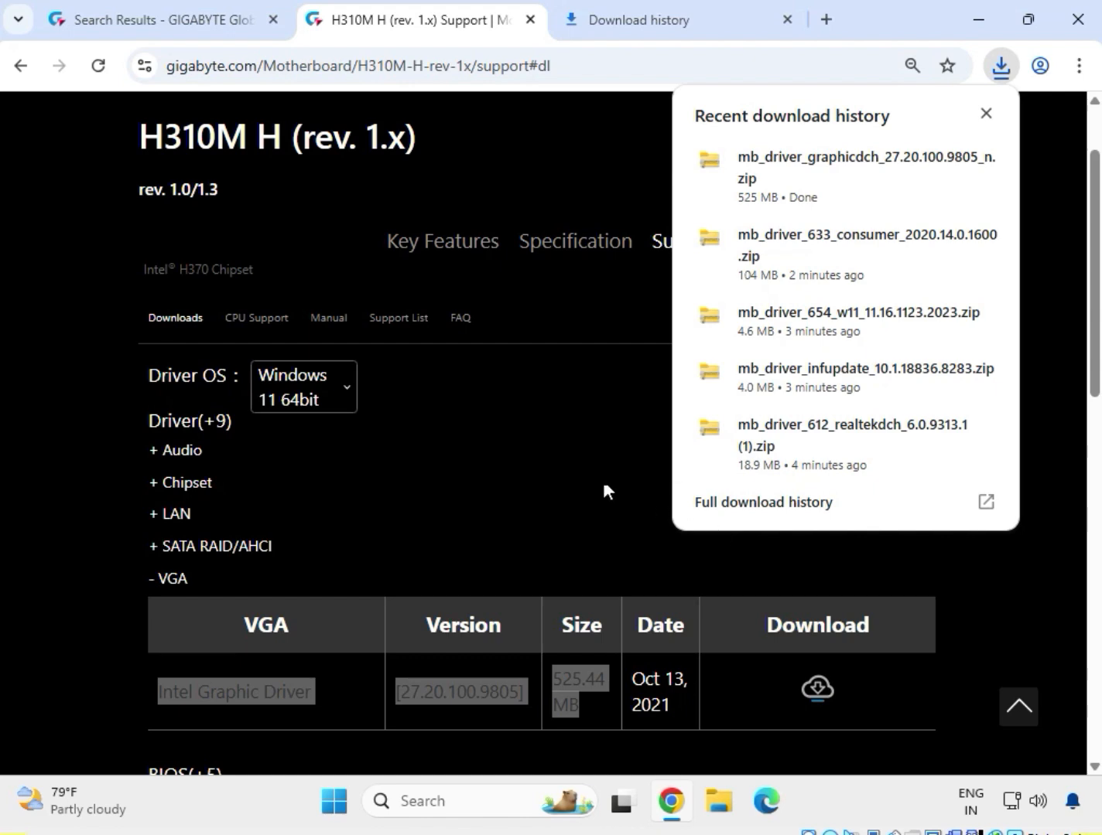
{"action": "left_click", "coordinate": [534, 442]}
Minimize the browser and open the Downloads folder in File Explorer
{"action": "left_click", "coordinate": [977, 24]}
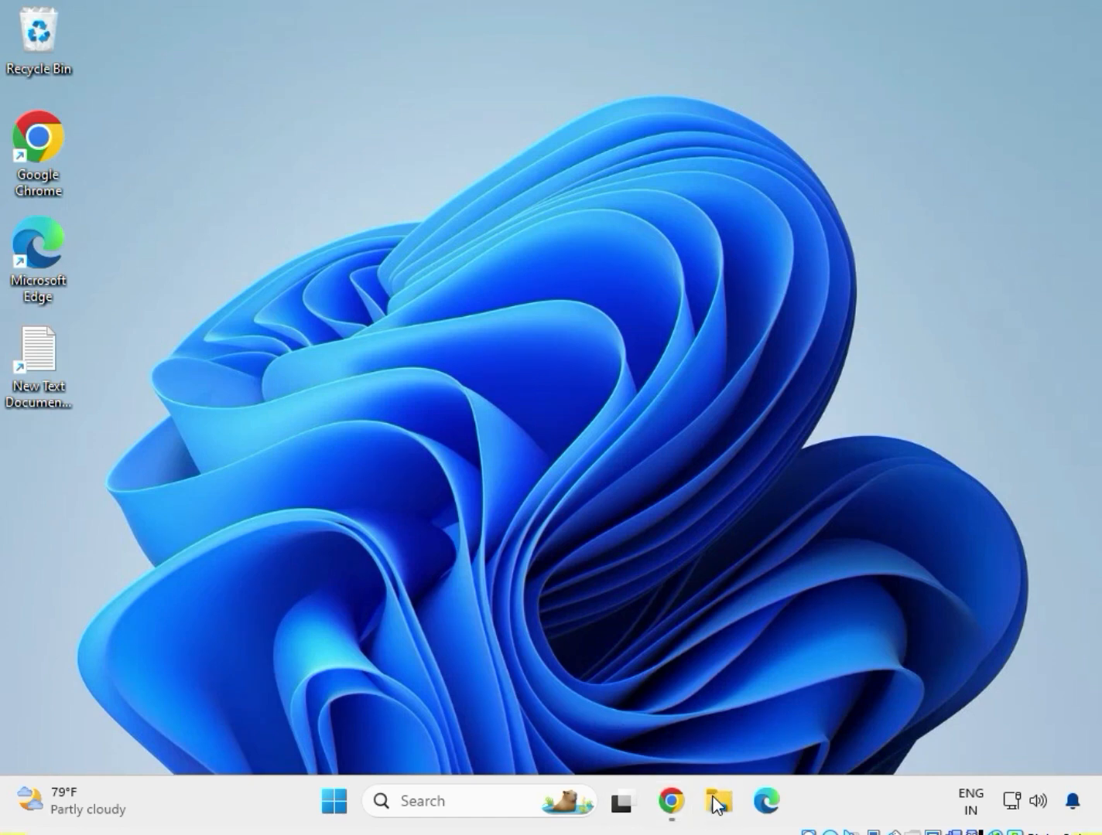
{"action": "left_click", "coordinate": [717, 804]}
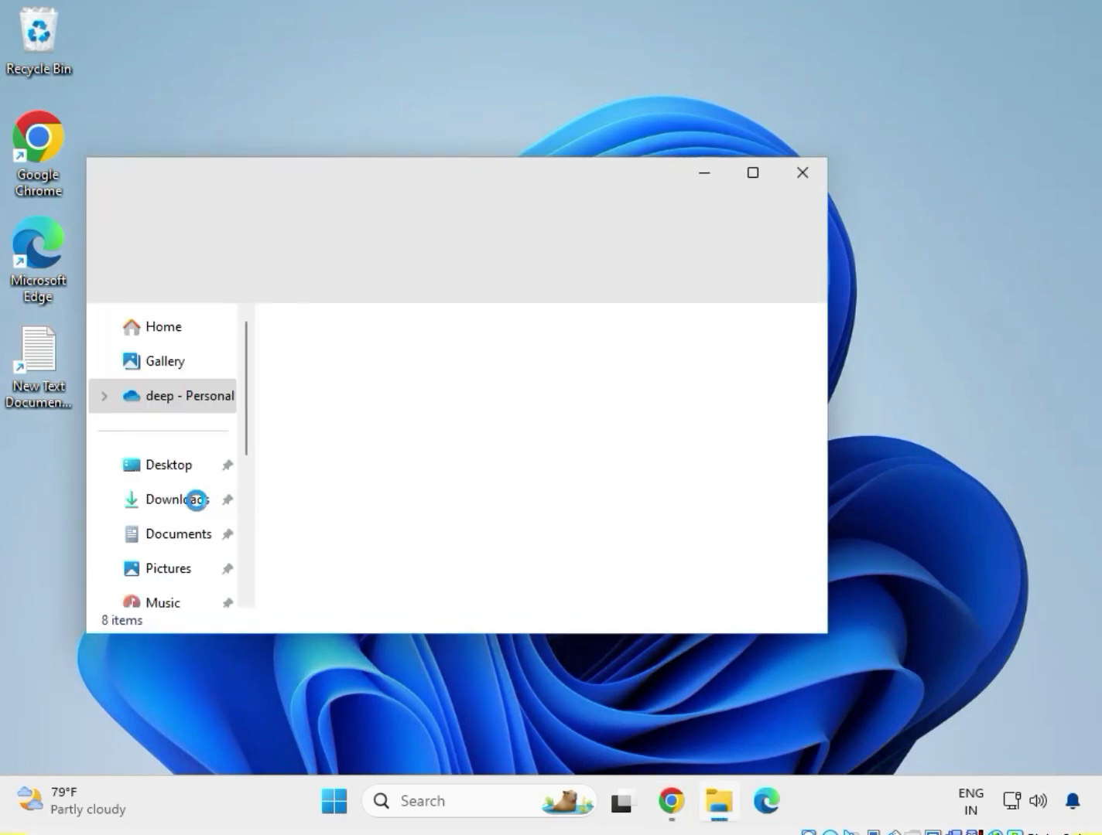
{"action": "left_click", "coordinate": [196, 500]}
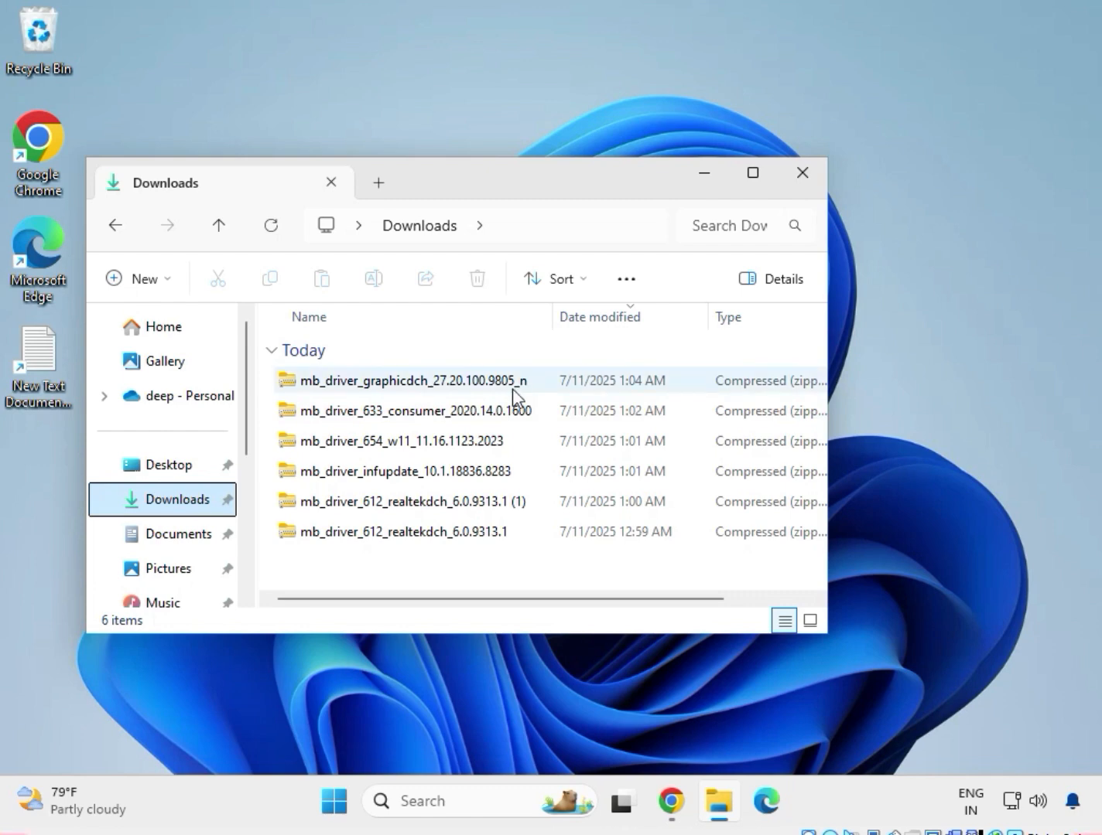
Run Installer from the win64 folder of the mb_driver_graphicdch_27.20.100.9805_n archive without extracting the files
{"action": "double_click", "coordinate": [433, 380]}
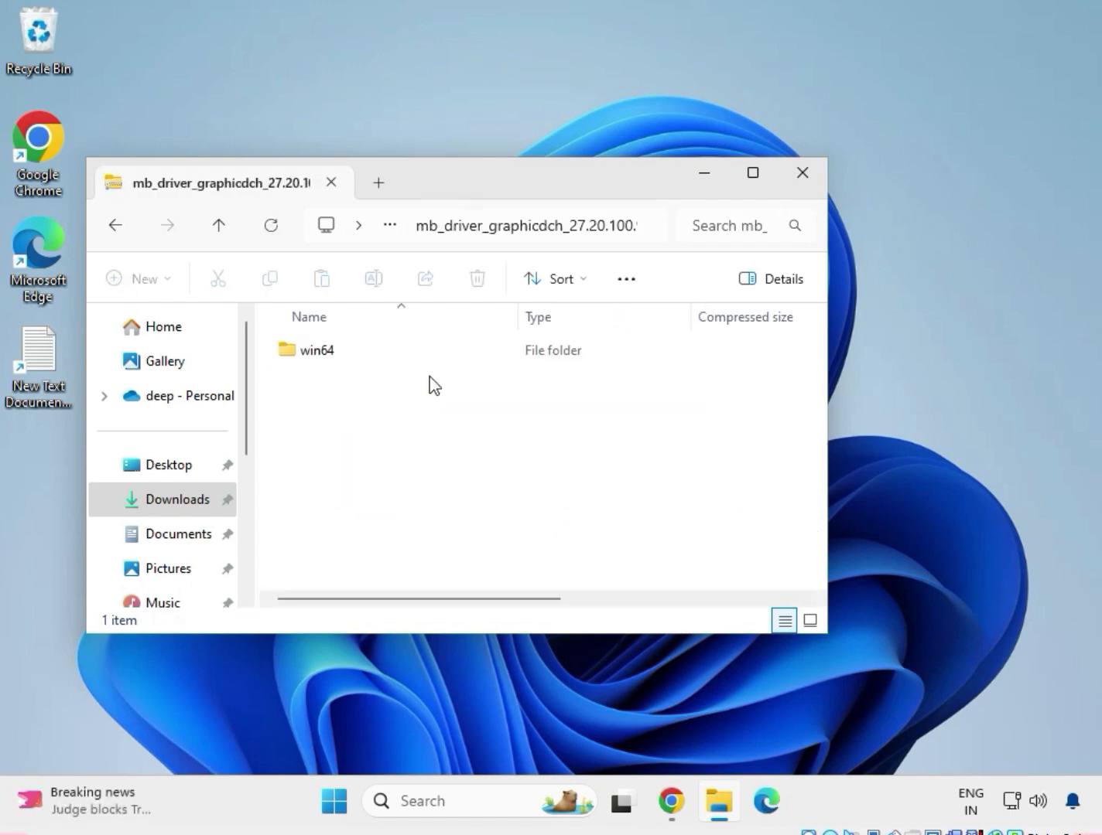
{"action": "left_click", "coordinate": [367, 352]}
{"action": "double_click", "coordinate": [366, 352]}
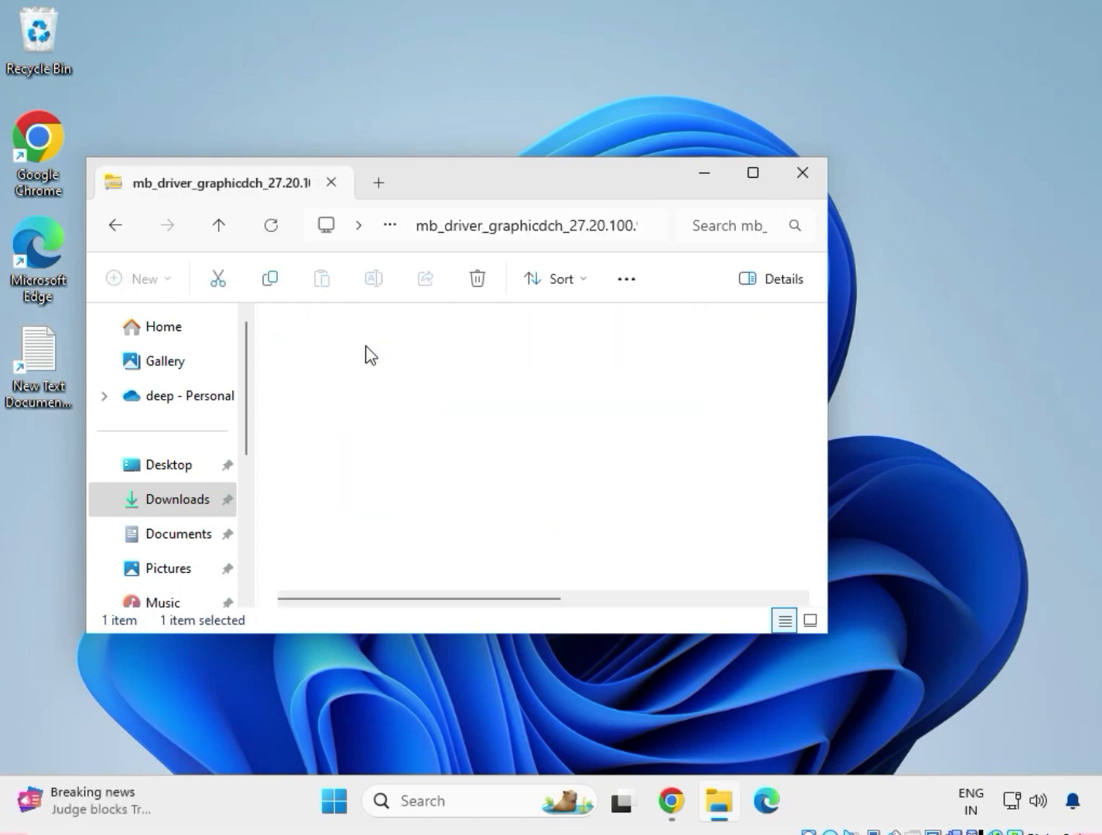
{"action": "left_click", "coordinate": [341, 417]}
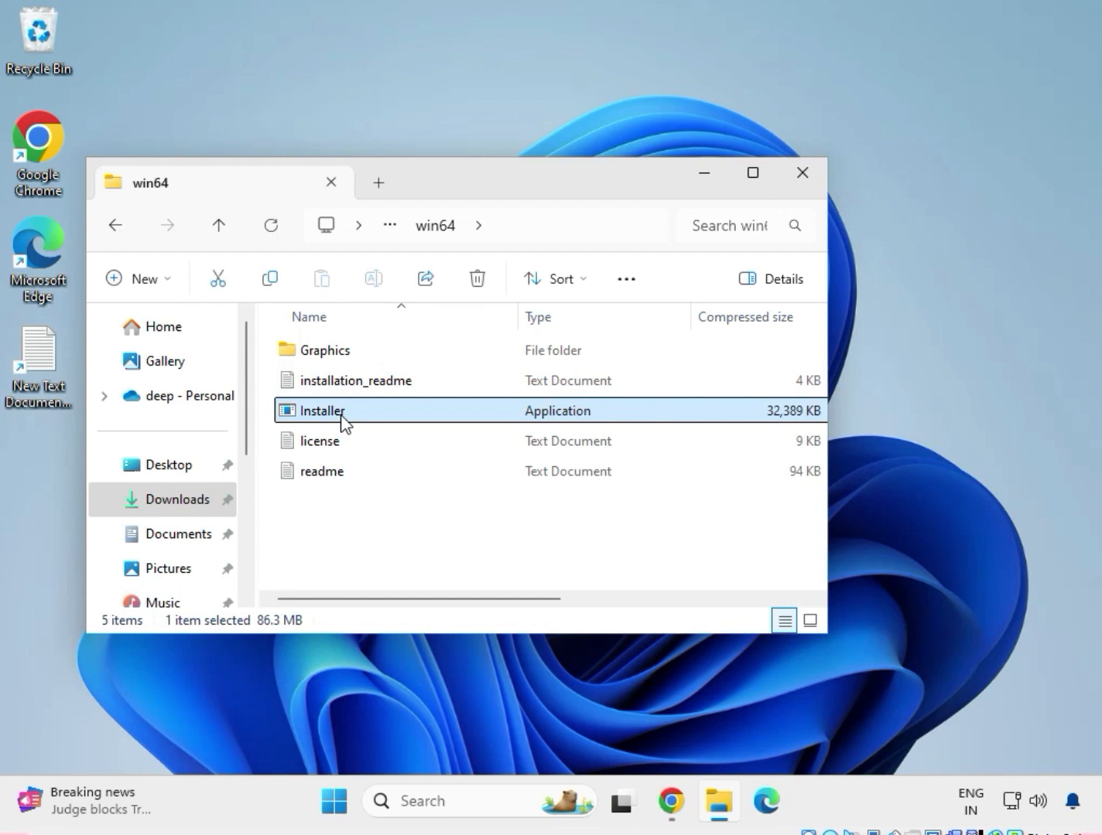
{"action": "right_click", "coordinate": [341, 422]}
{"action": "left_click", "coordinate": [387, 432]}
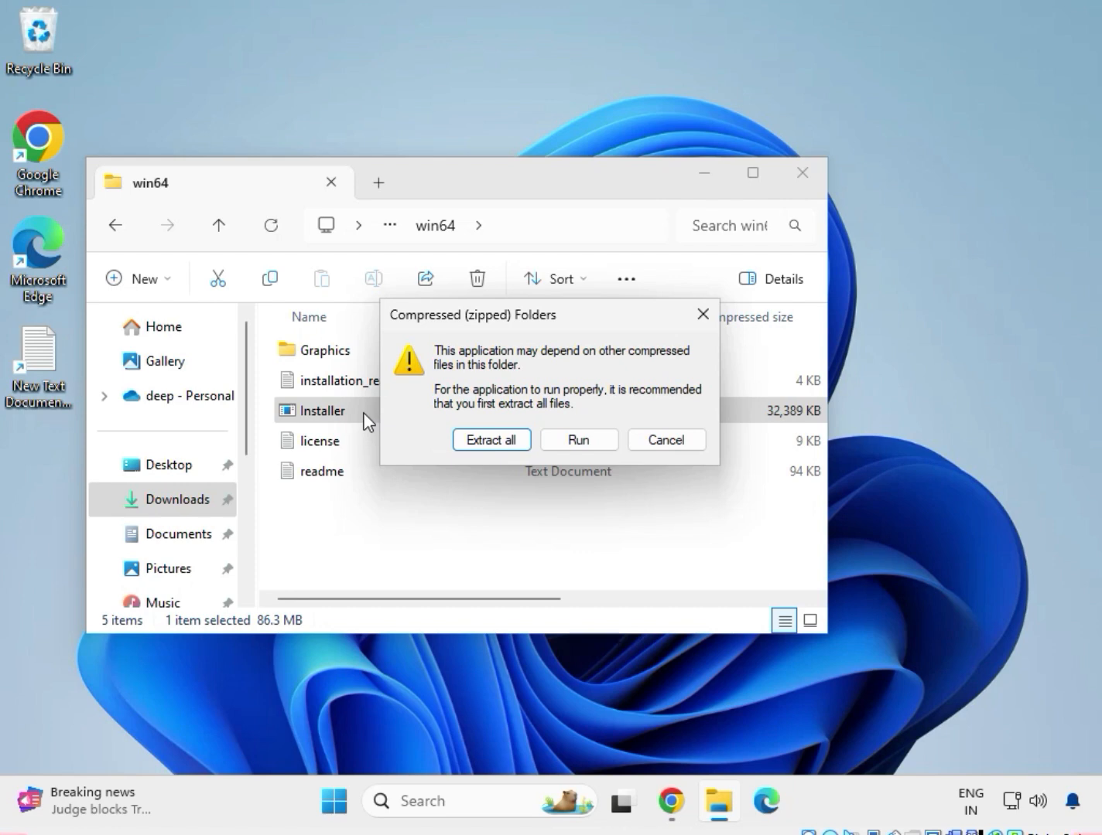
{"action": "left_click", "coordinate": [591, 443]}
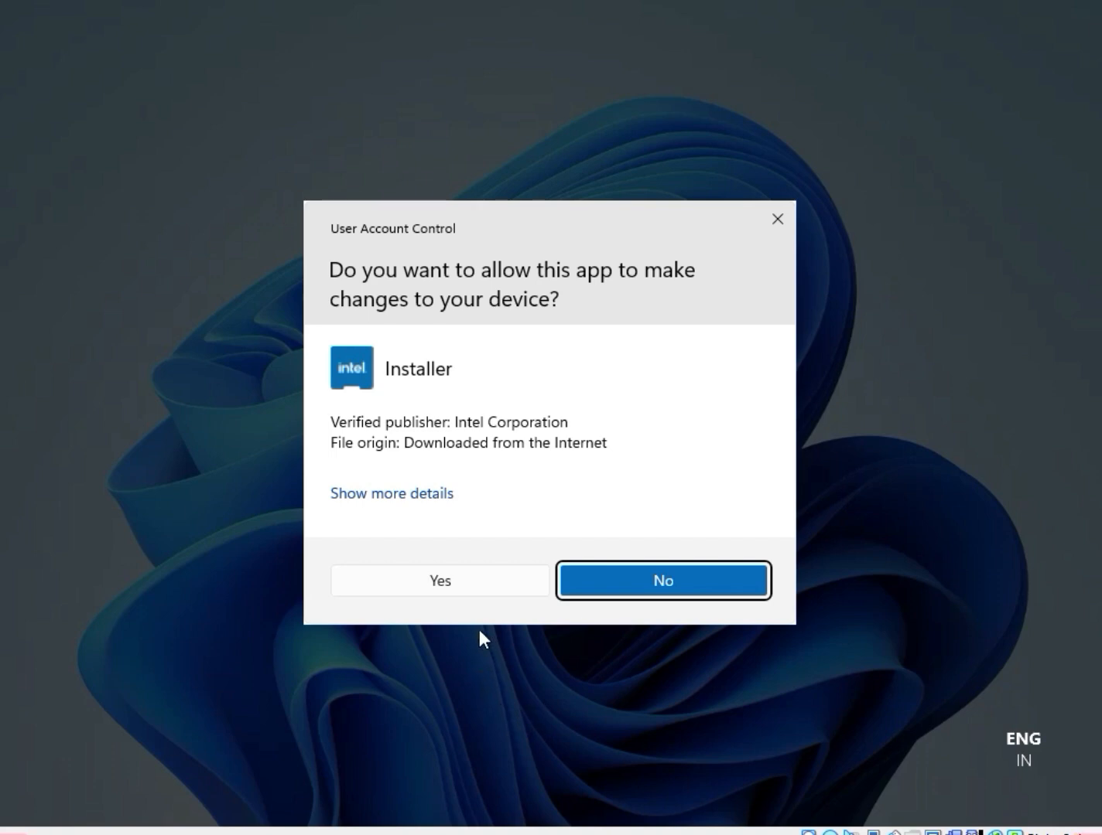
Try to install the Intel graphics driver, allowing changes to the device and agreeing to the Intel terms, and close the installer
{"action": "left_click", "coordinate": [465, 585]}
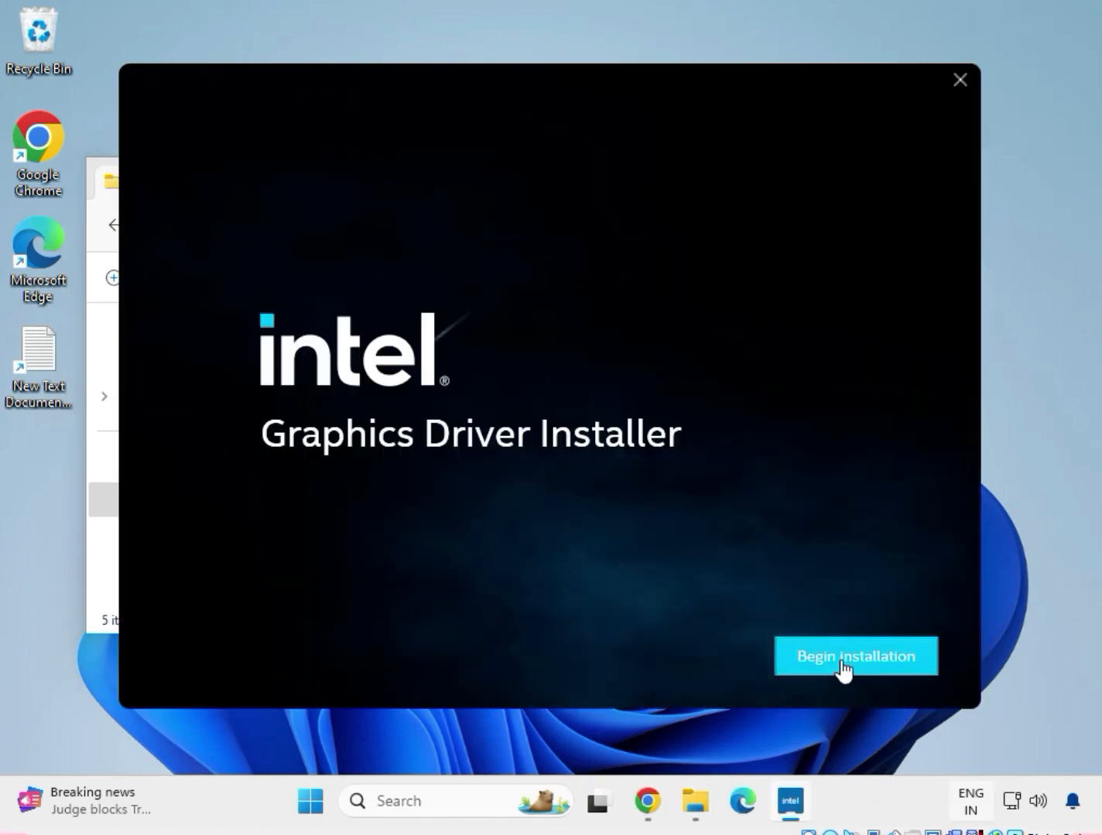
{"action": "left_click", "coordinate": [843, 667]}
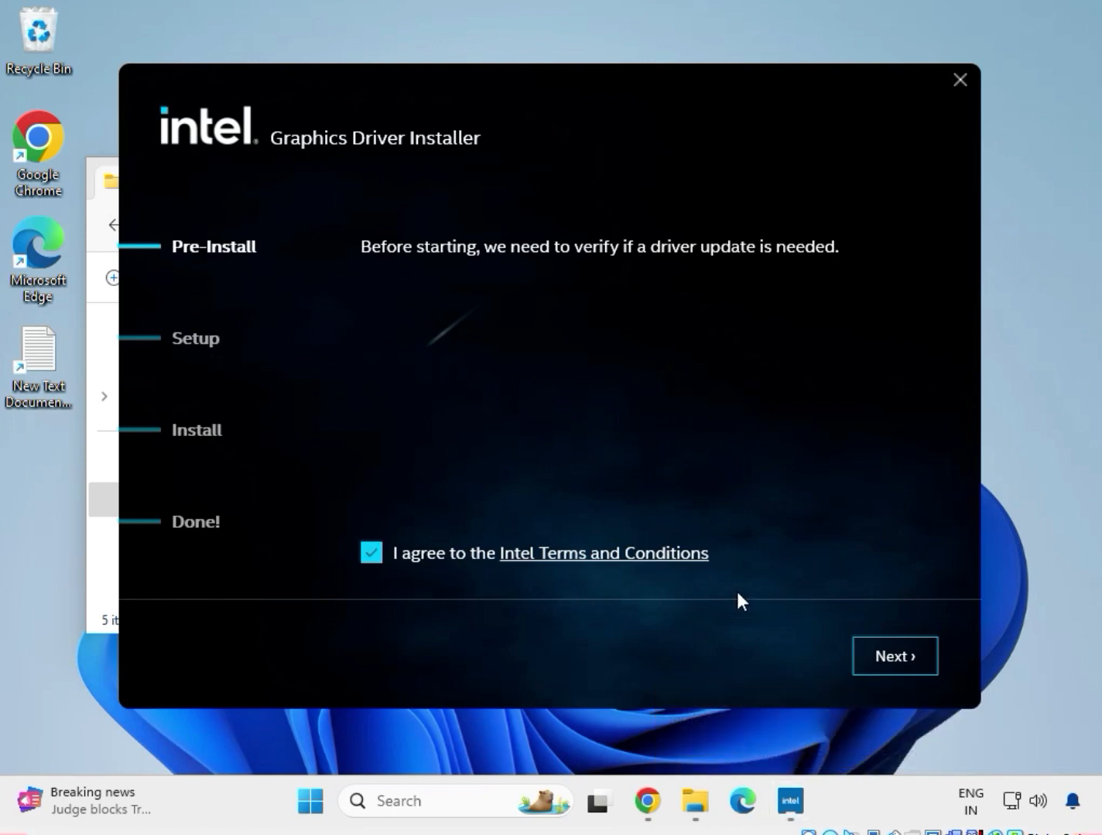
{"action": "left_click", "coordinate": [895, 656]}
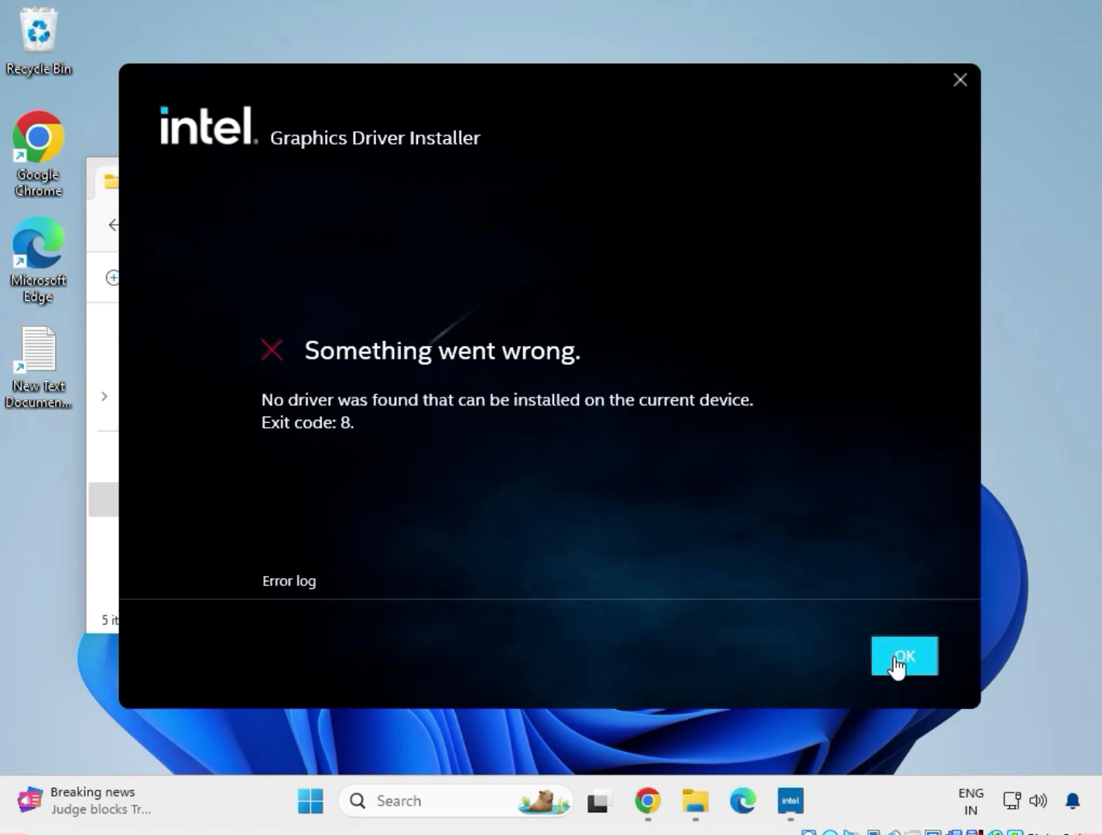
{"action": "left_click", "coordinate": [895, 658]}
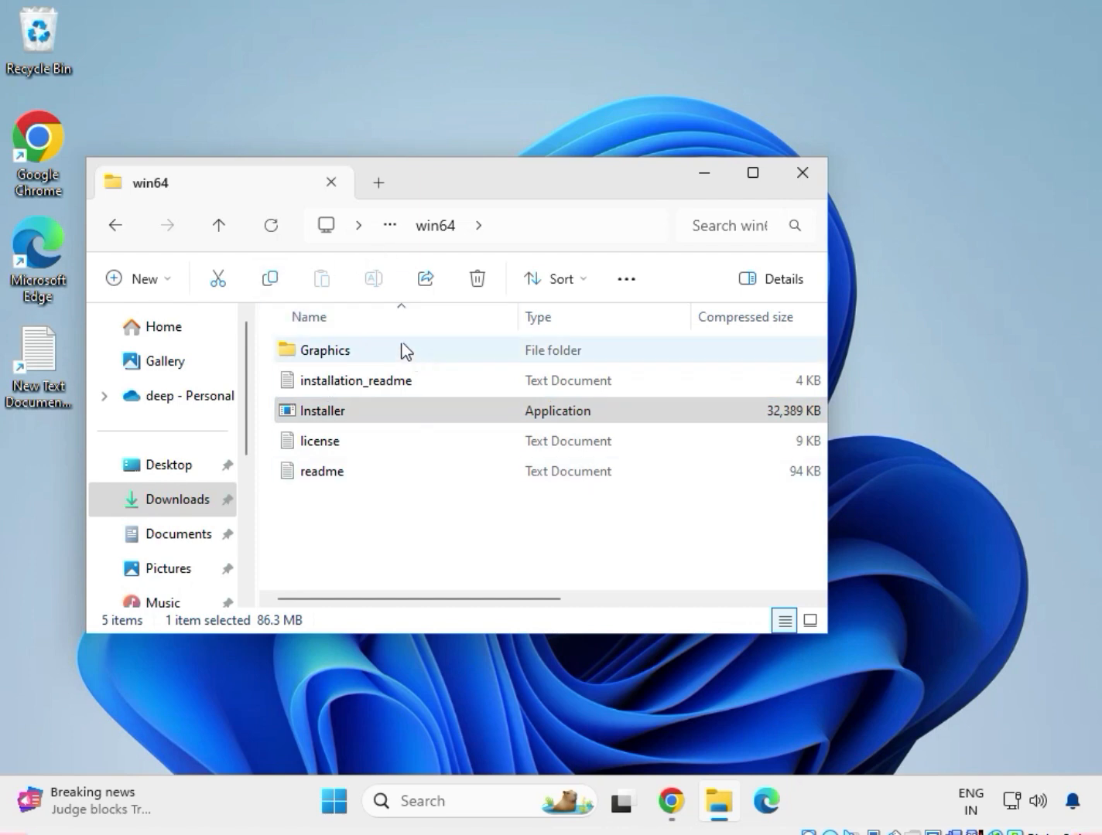
Try to install the Intel Management Engine Components from the mb_driver_633_consumer_2020.14.0.1600 archive in Downloads, allowing device changes, and finish the setup
{"action": "left_click", "coordinate": [185, 501]}
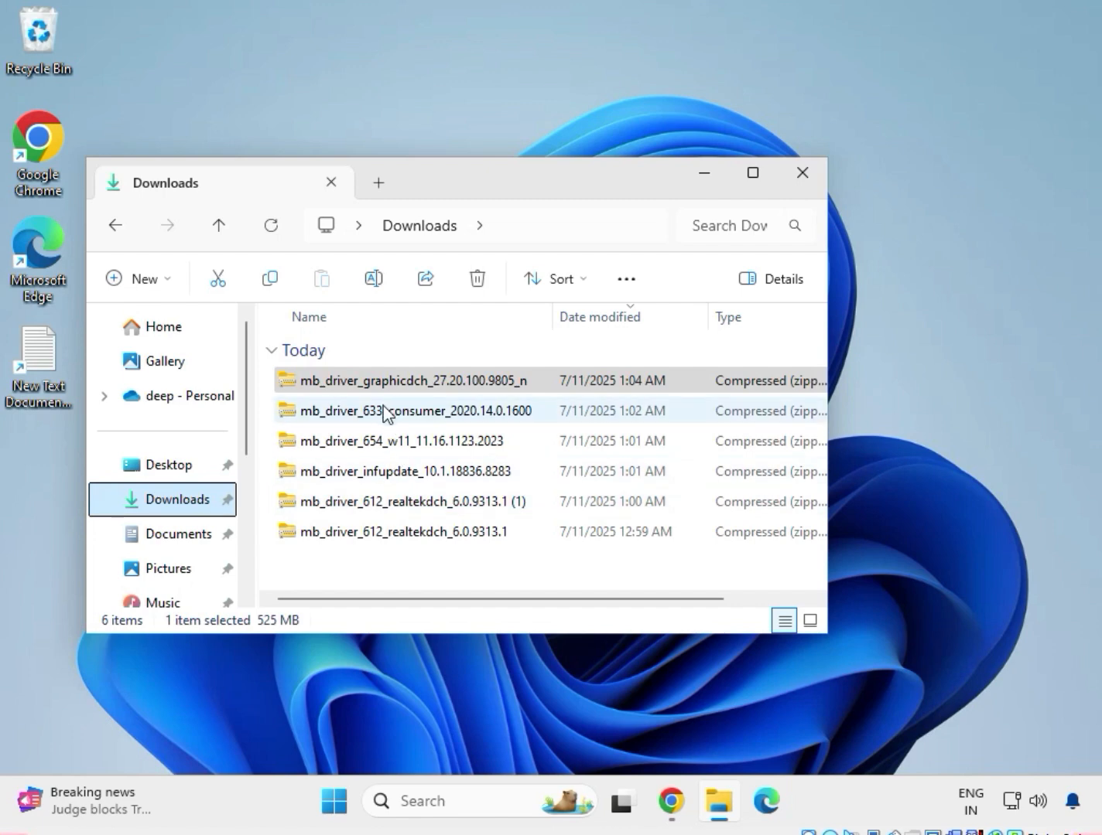
{"action": "double_click", "coordinate": [385, 412]}
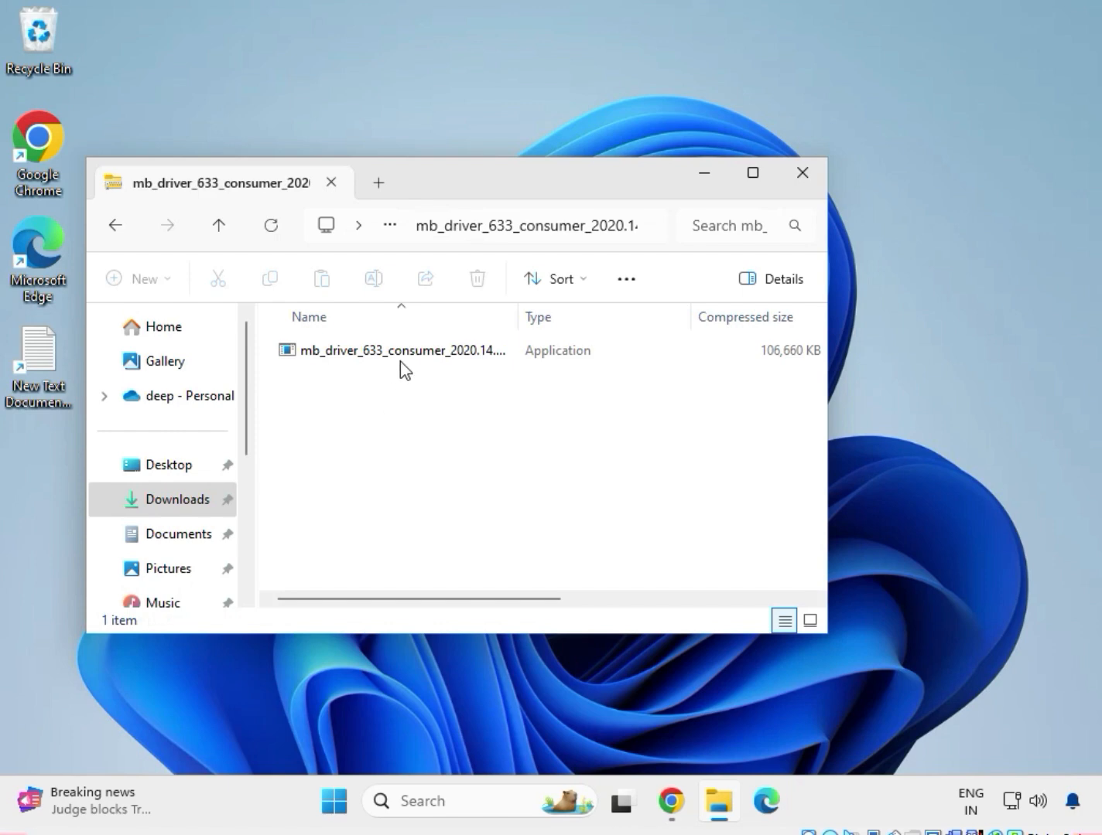
{"action": "left_click", "coordinate": [402, 357]}
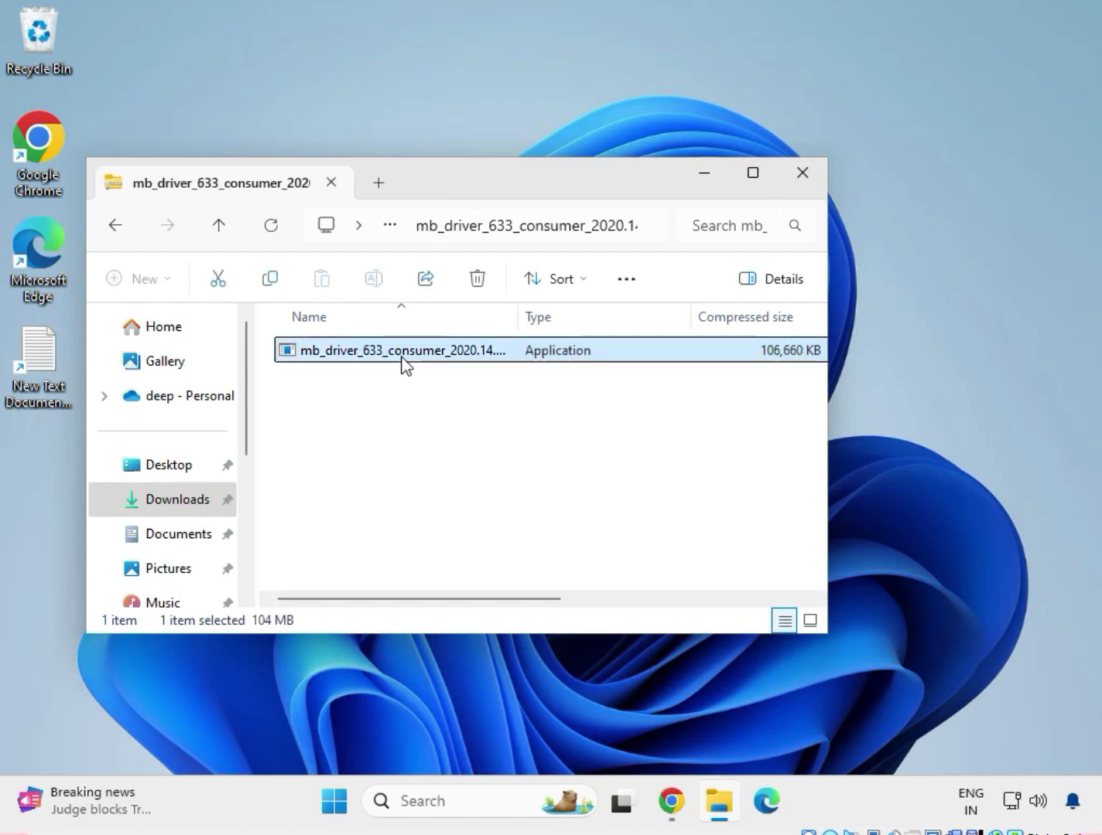
{"action": "double_click", "coordinate": [401, 357]}
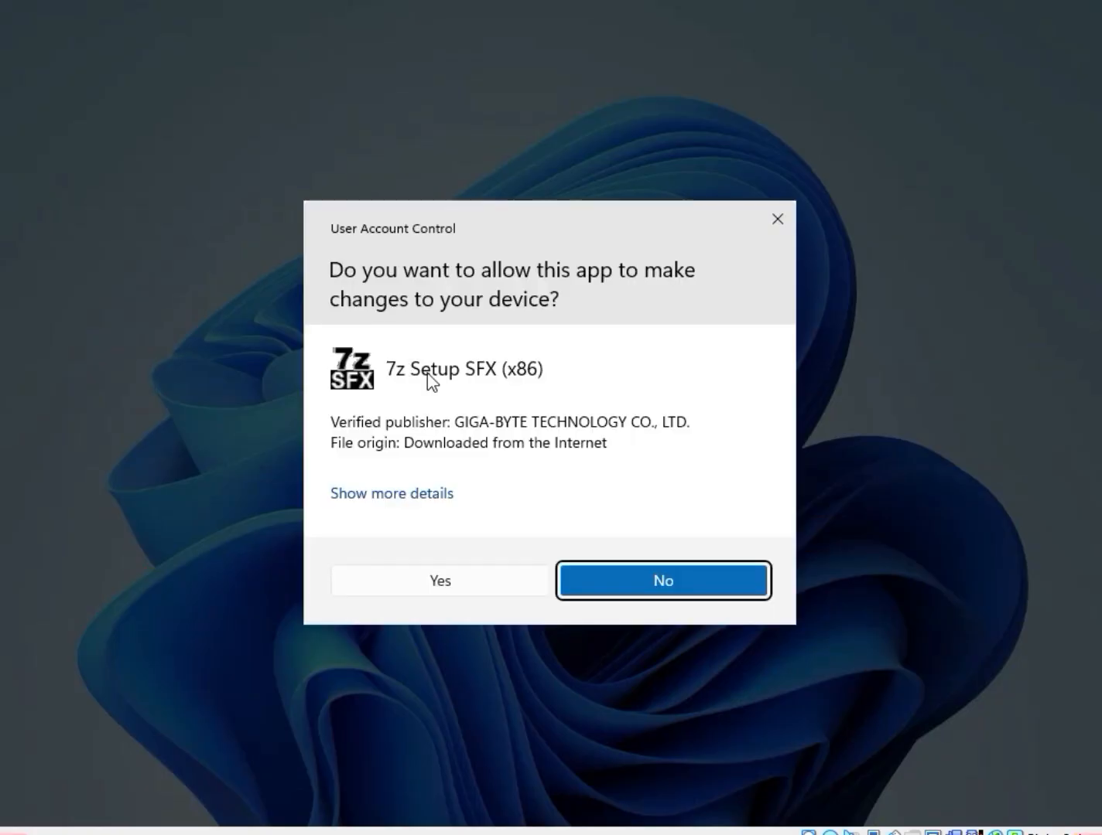
{"action": "left_click", "coordinate": [484, 576]}
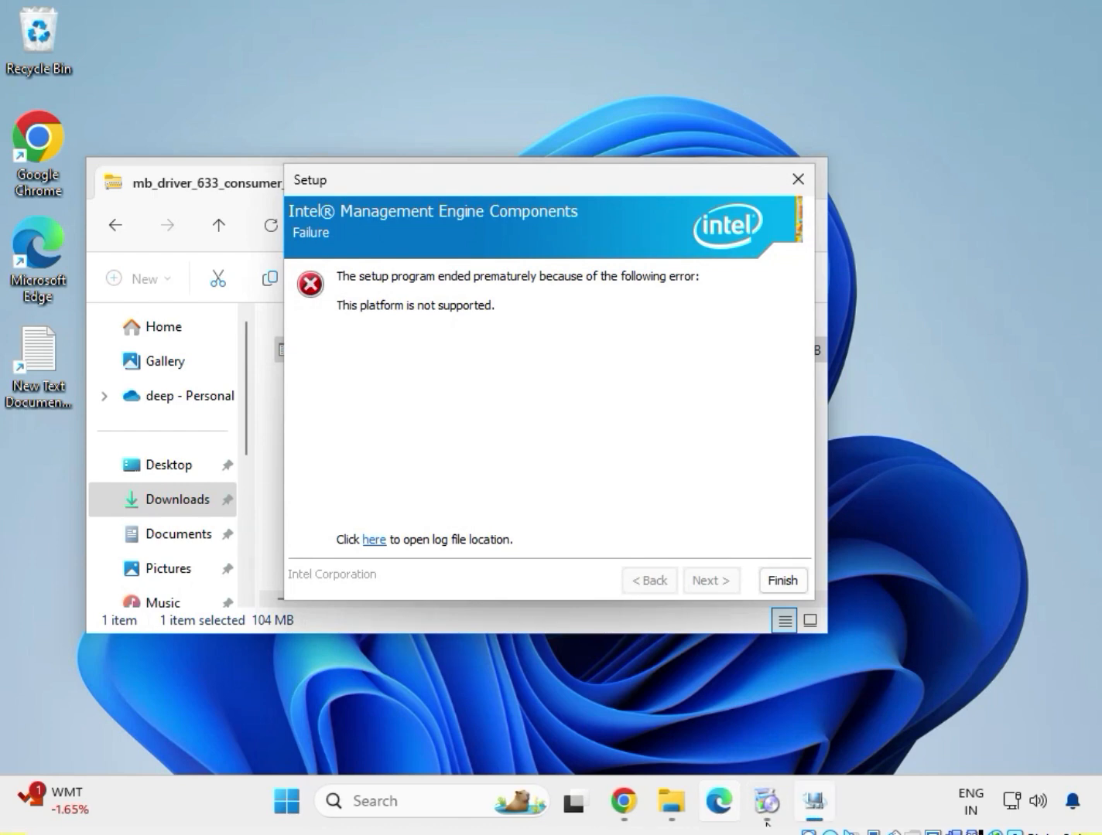
{"action": "left_click", "coordinate": [799, 584]}
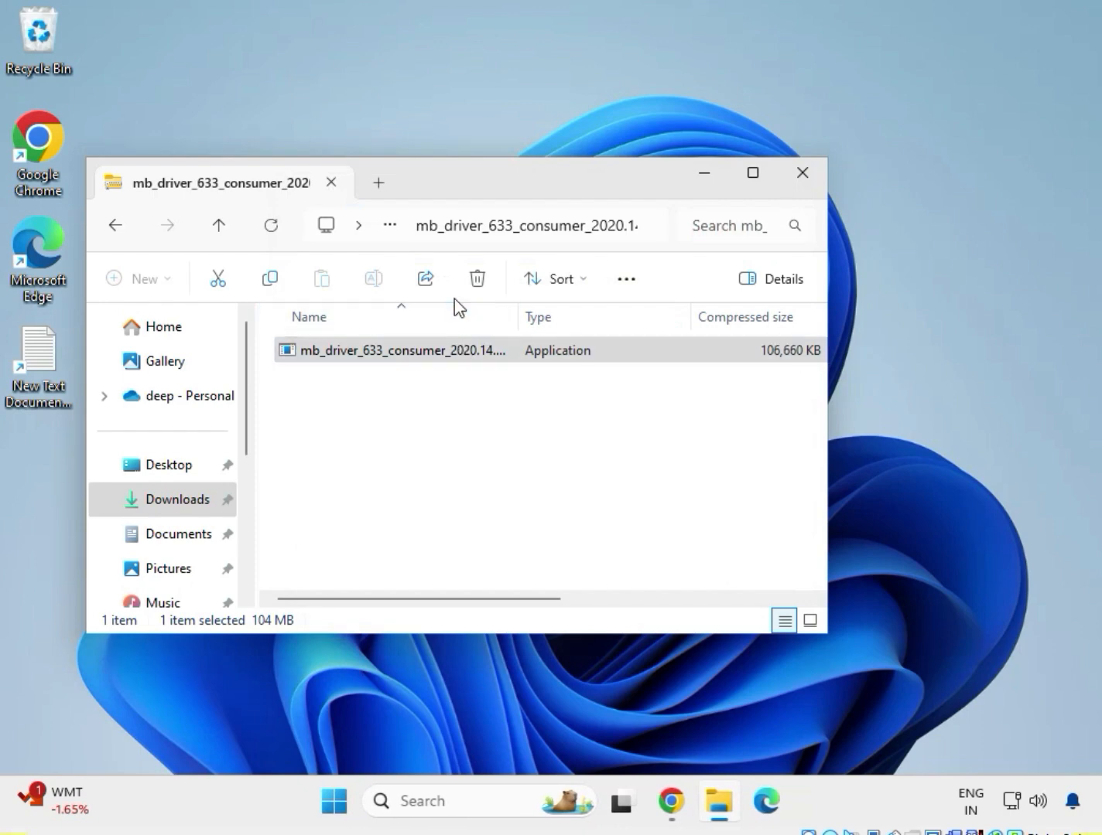
Start the Realtek LAN driver installation from the mb_driver_654_w11_11.16.1123.2023 archive in Downloads, allow device changes, and close the running installer
{"action": "left_click", "coordinate": [202, 493]}
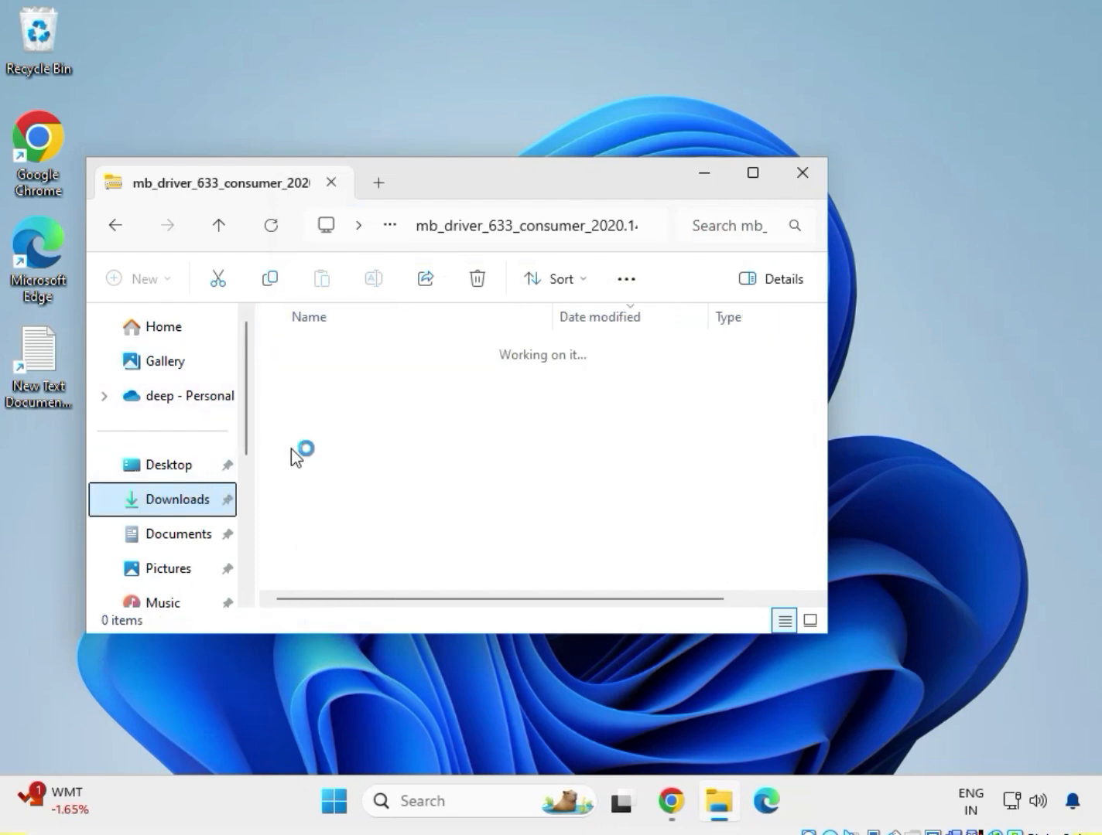
{"action": "left_click", "coordinate": [339, 449]}
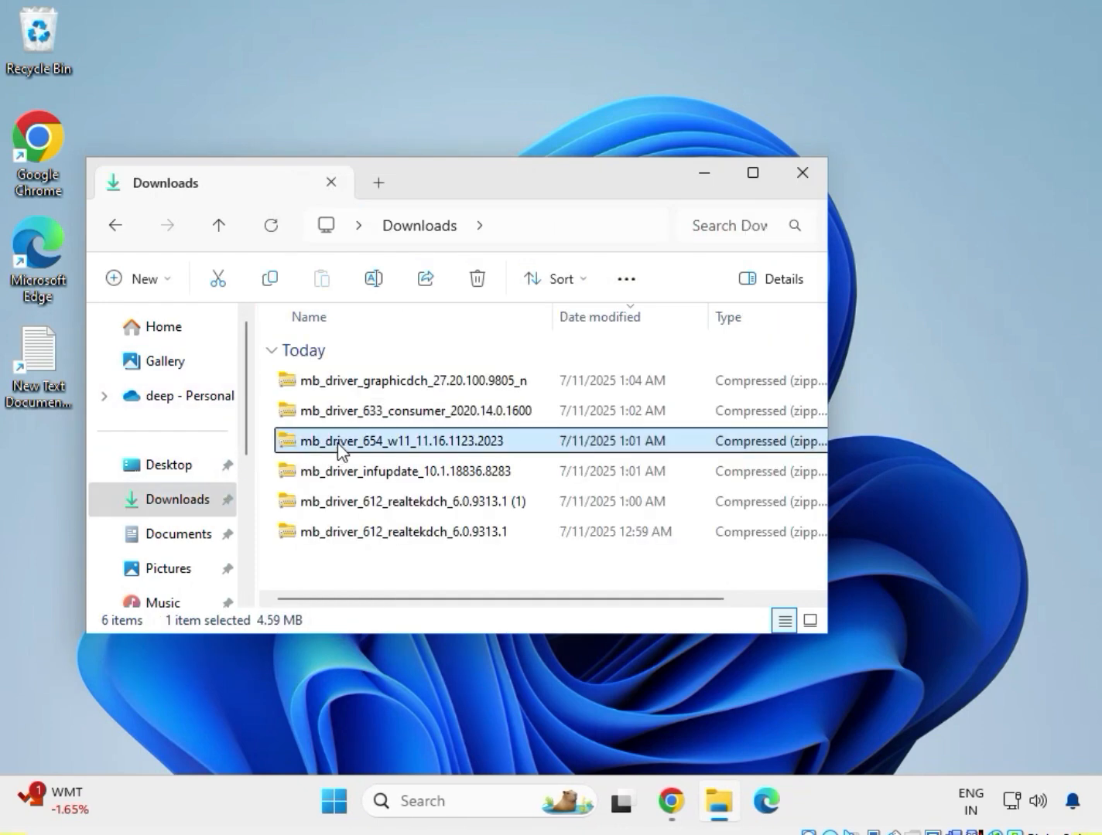
{"action": "double_click", "coordinate": [338, 443]}
{"action": "double_click", "coordinate": [375, 356]}
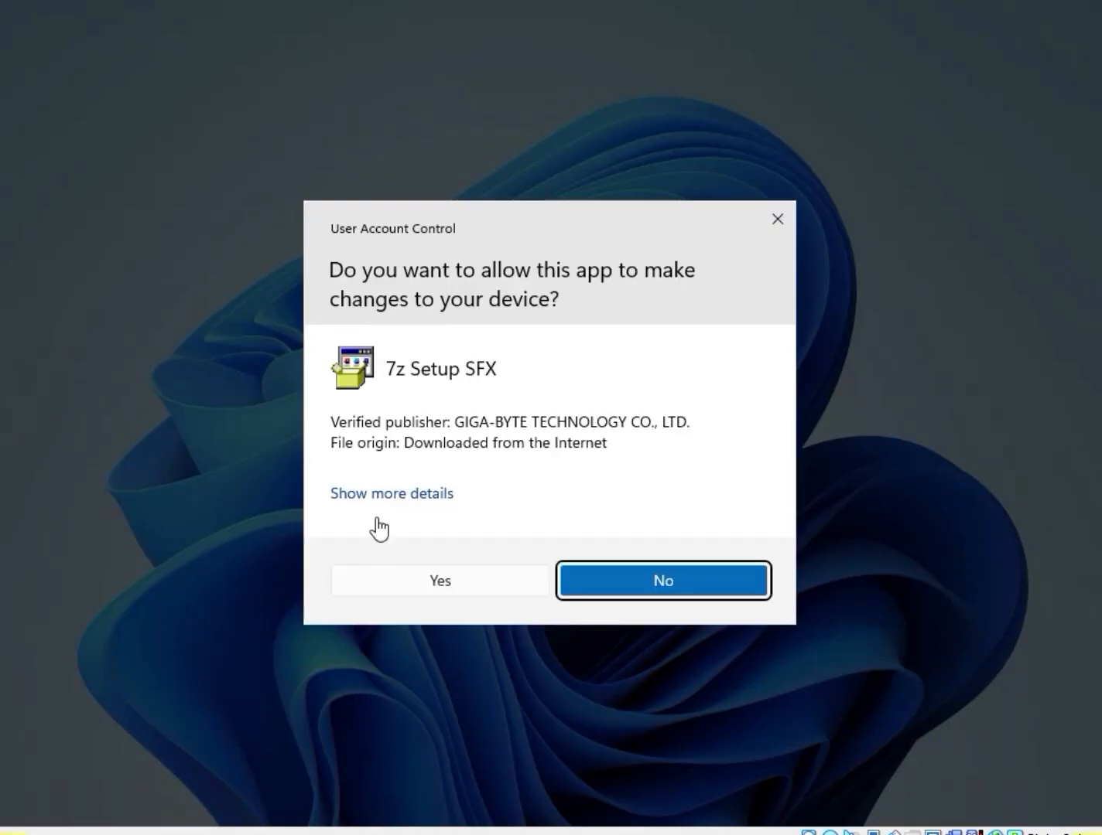
{"action": "left_click", "coordinate": [431, 592]}
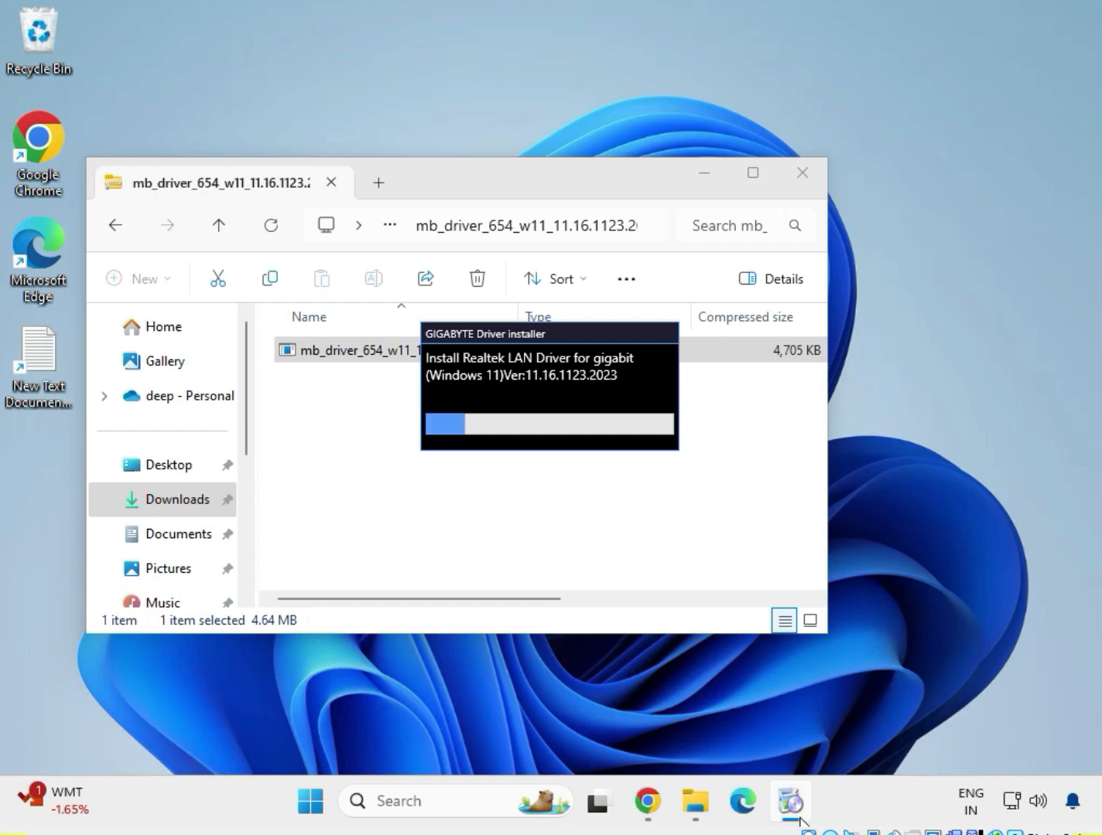
{"action": "mouse_move", "coordinate": [789, 801]}
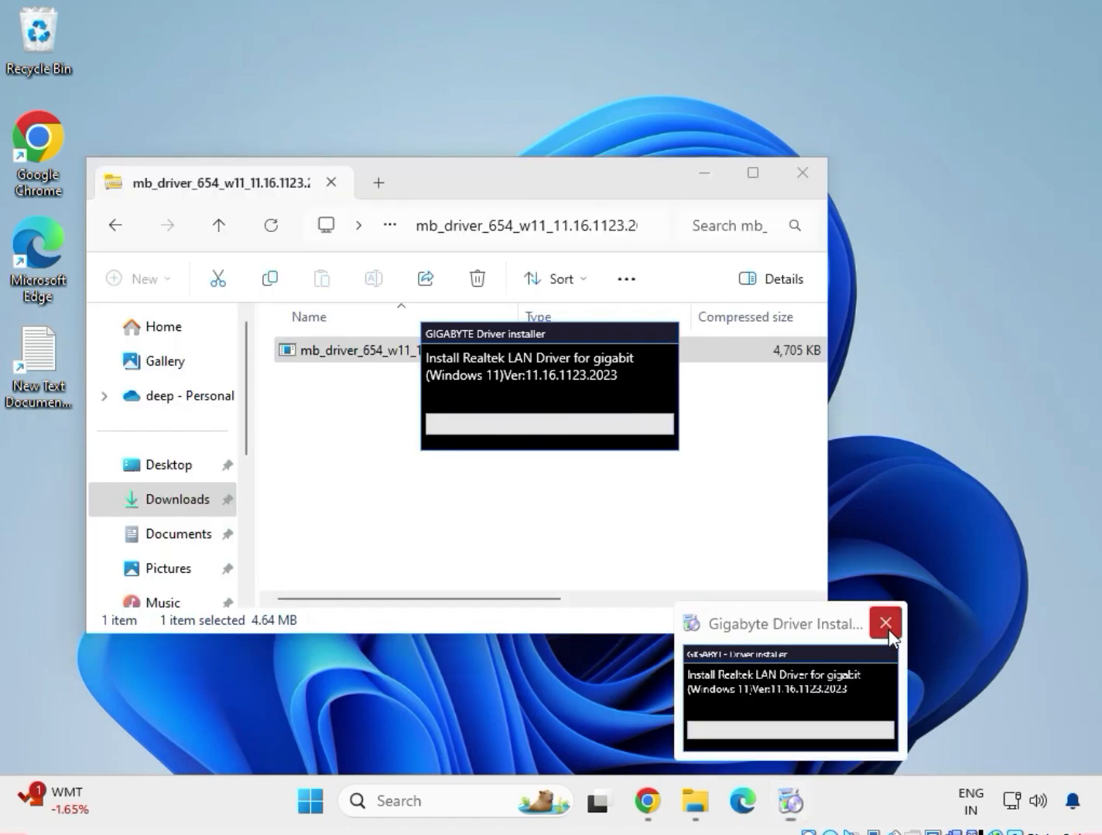
{"action": "left_click", "coordinate": [885, 623]}
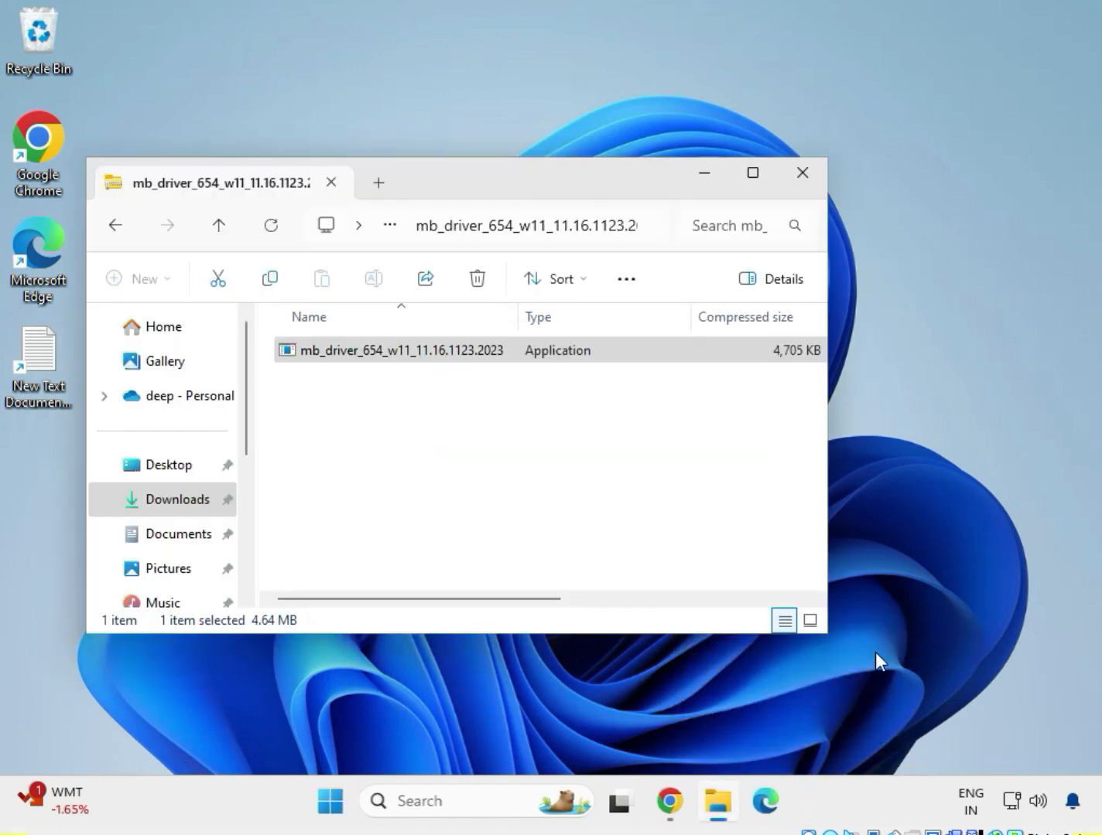
{"action": "left_click", "coordinate": [724, 172]}
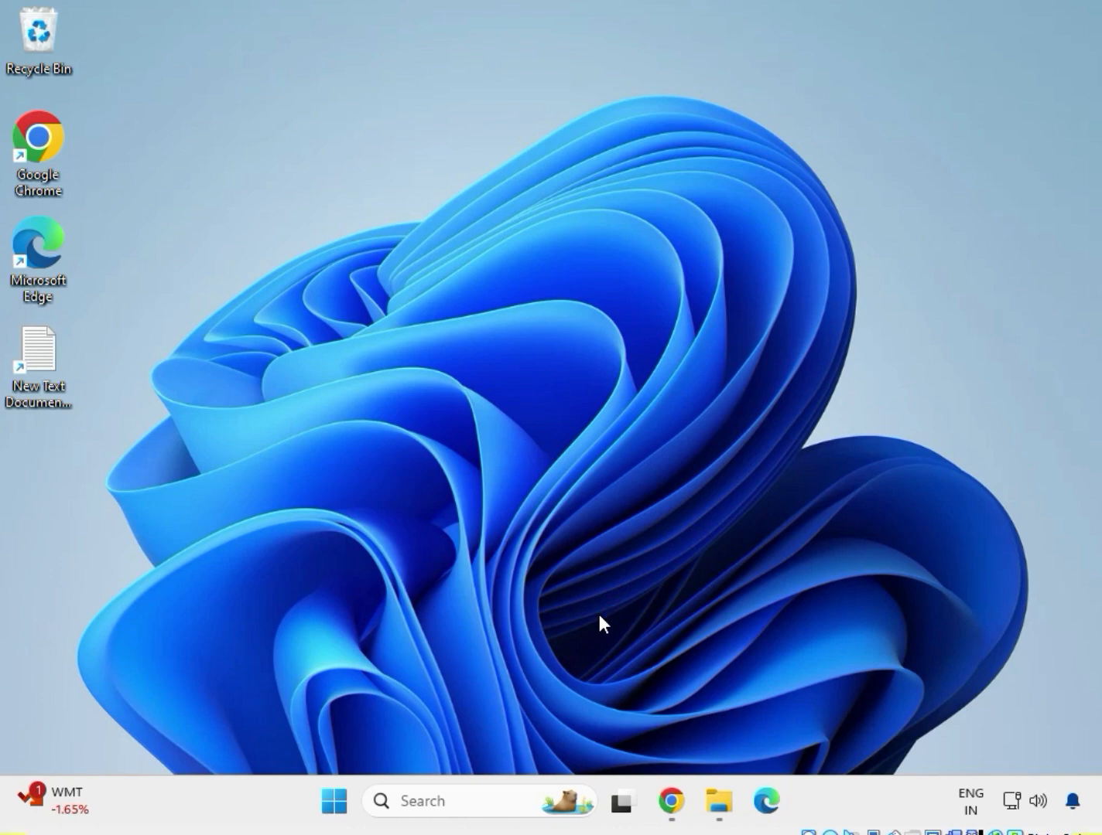
{"action": "left_click", "coordinate": [718, 801]}
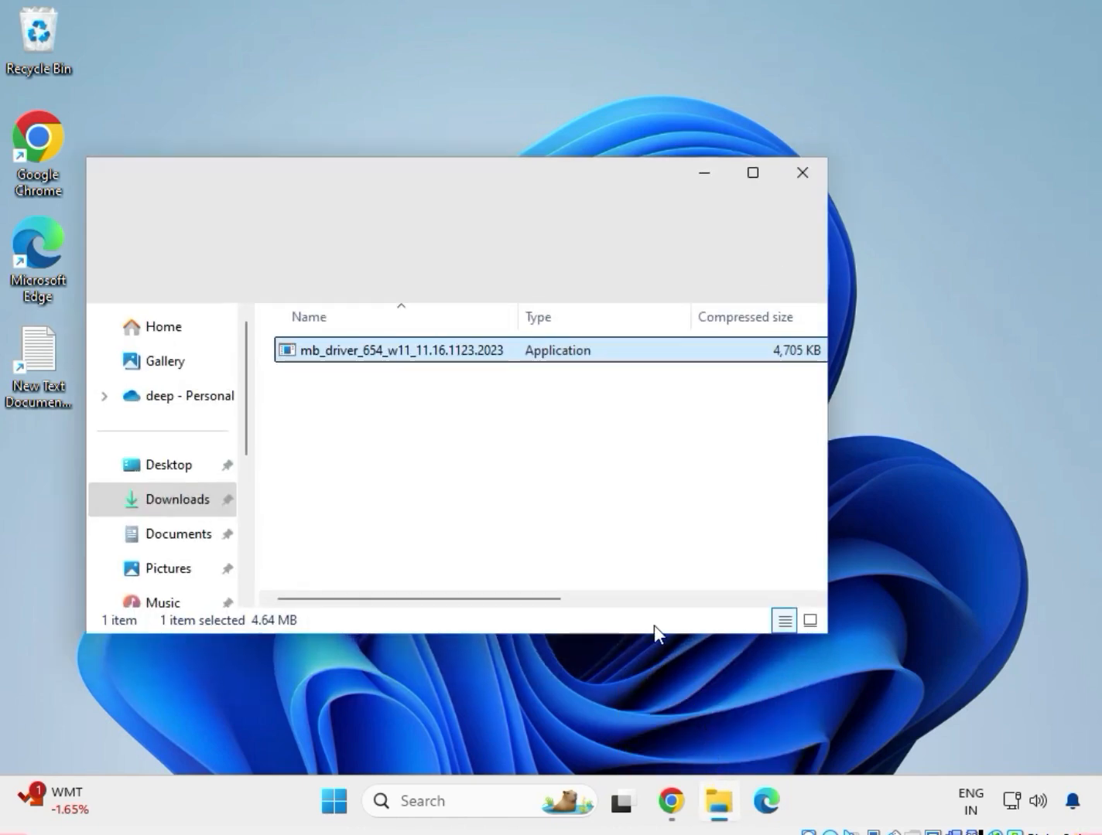
Run SetupChipset from the chipset folder in the mb_driver_infupdate_10.1.18836.8283 archive in Downloads without extracting the files
{"action": "left_click", "coordinate": [198, 501]}
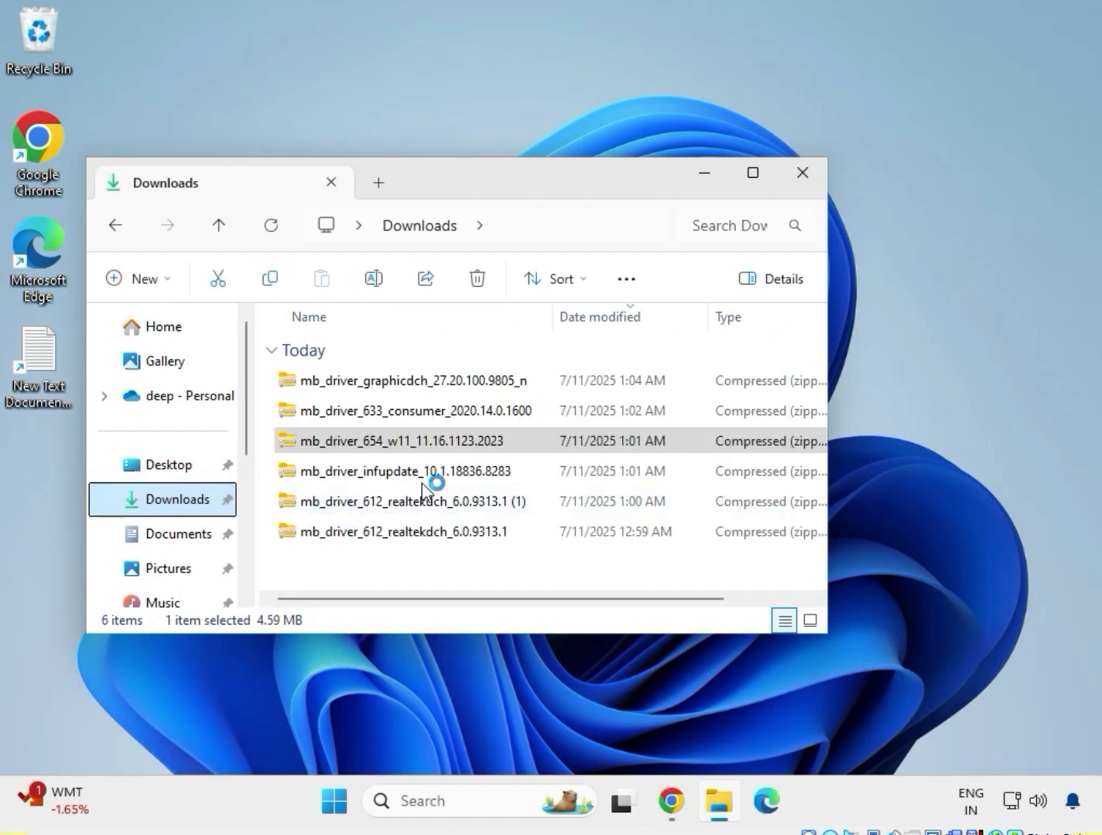
{"action": "double_click", "coordinate": [455, 474]}
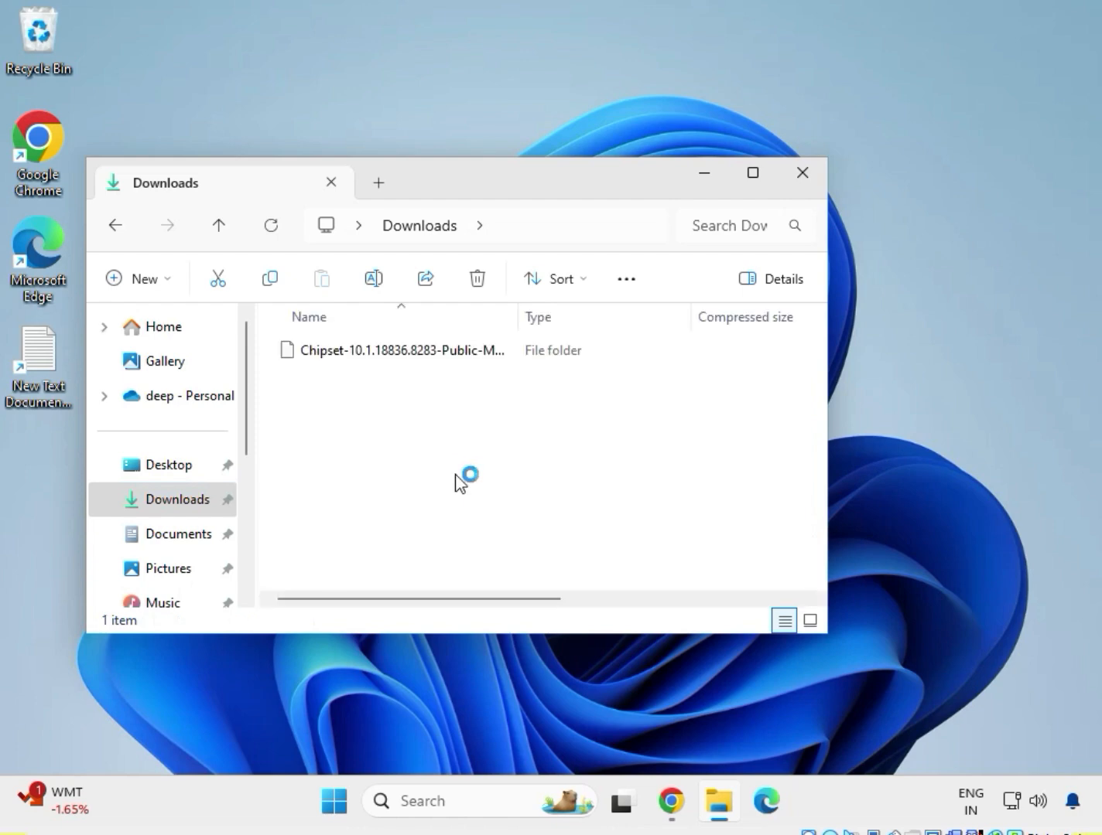
{"action": "double_click", "coordinate": [426, 356]}
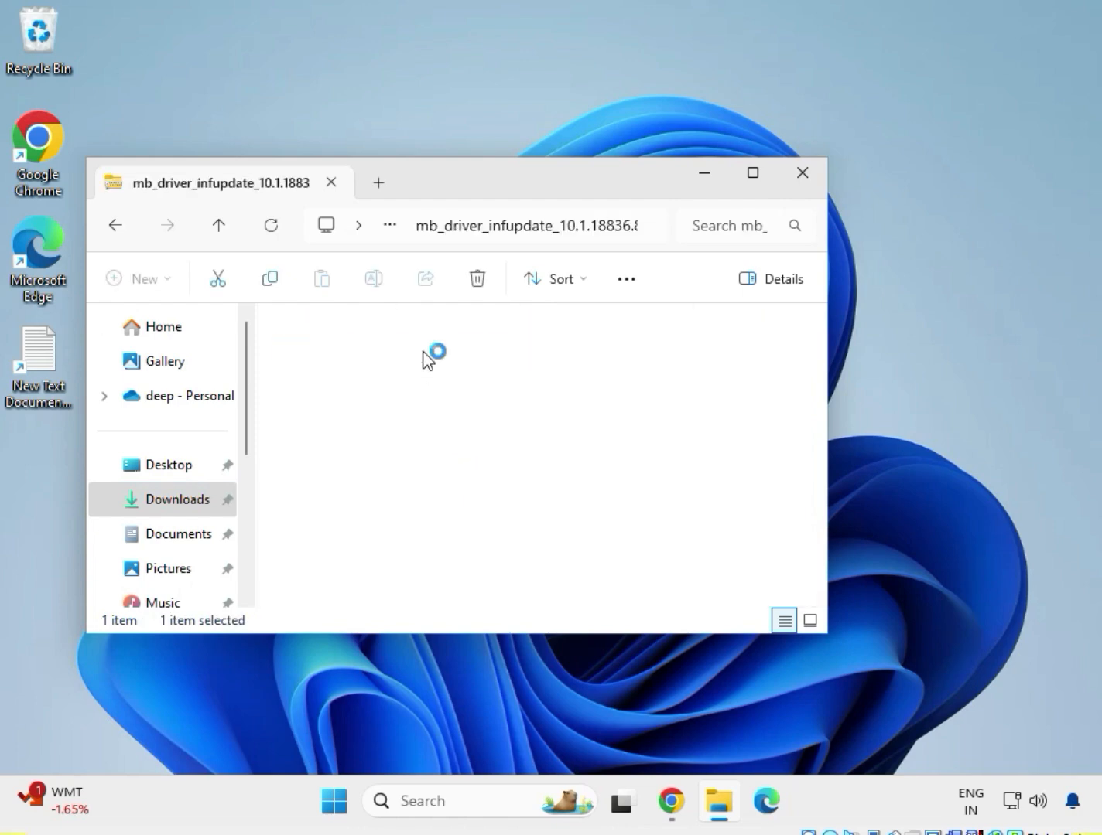
{"action": "right_click", "coordinate": [377, 412]}
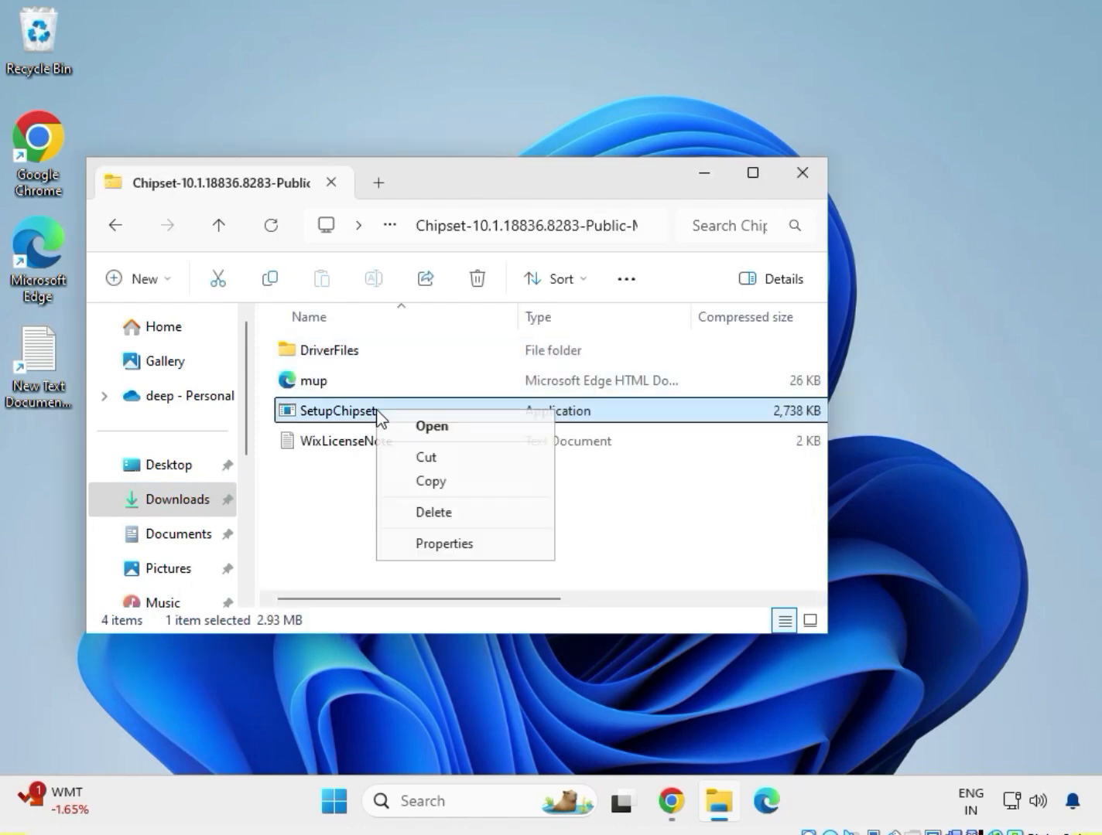
{"action": "left_click", "coordinate": [437, 428]}
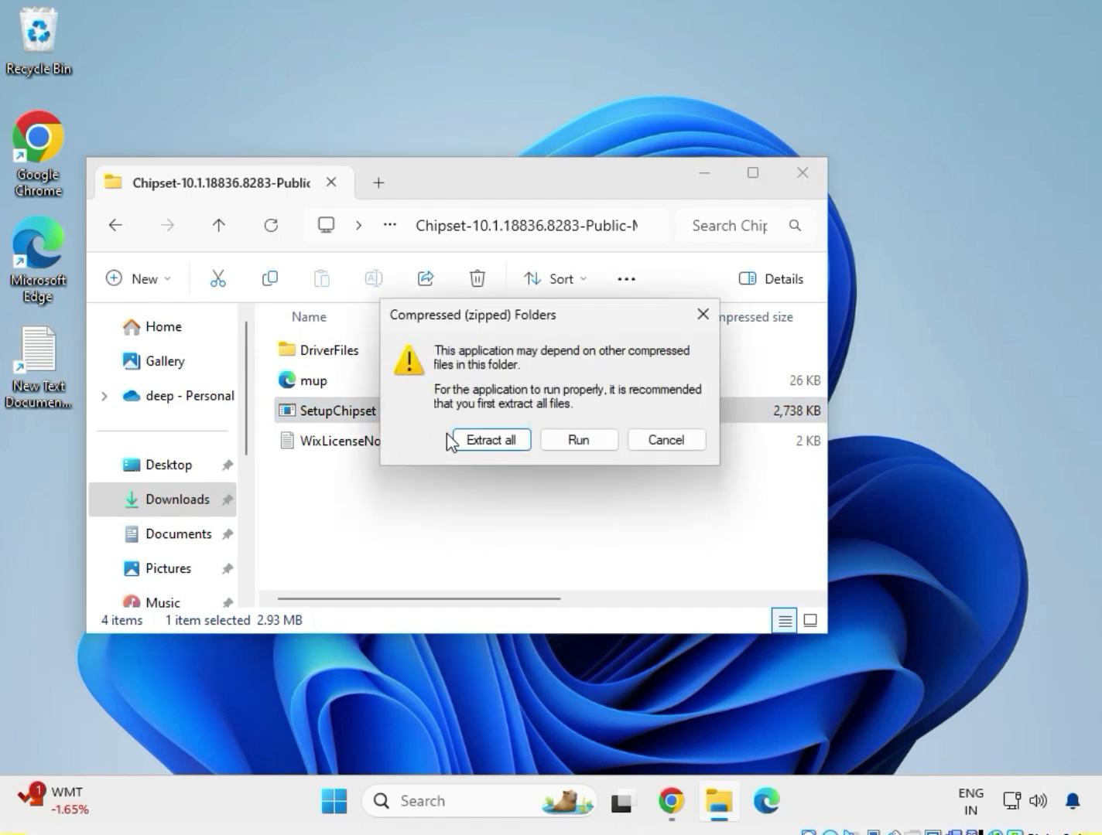
{"action": "left_click", "coordinate": [589, 445]}
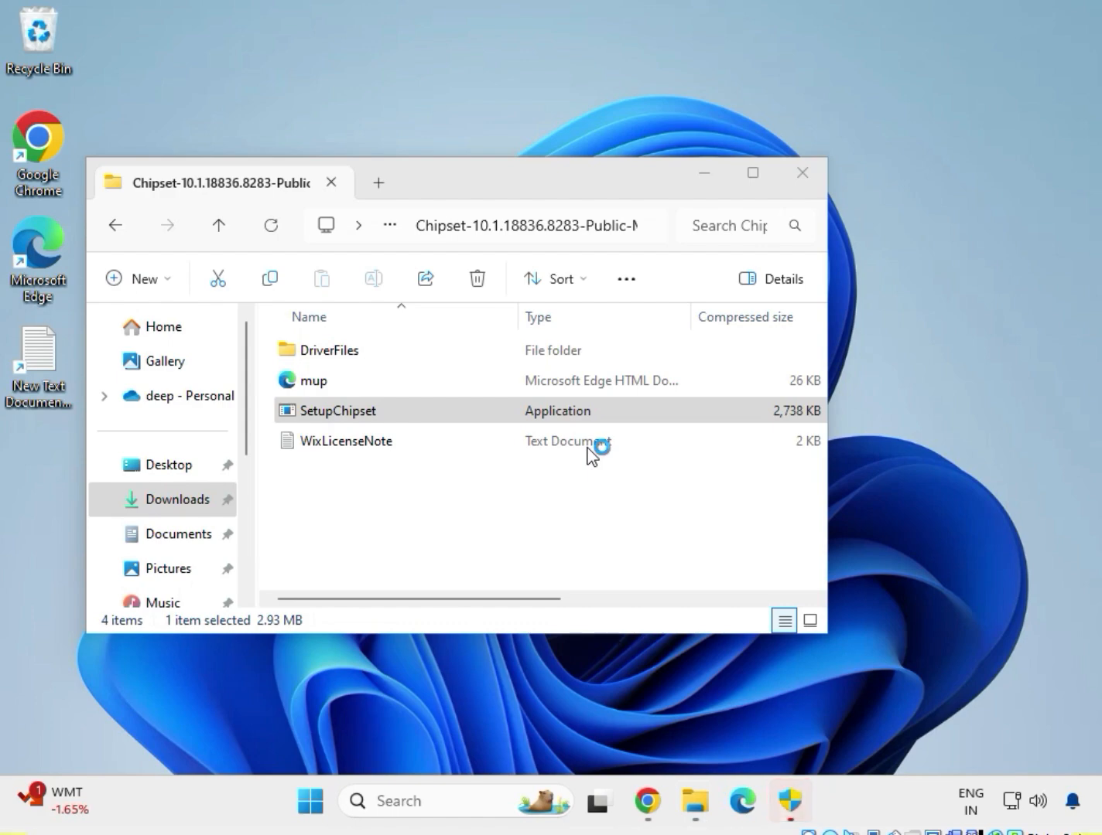
Try to install the Intel Chipset Device Software, allowing device changes, close its setup and return to the Downloads folder
{"action": "left_click", "coordinate": [810, 808]}
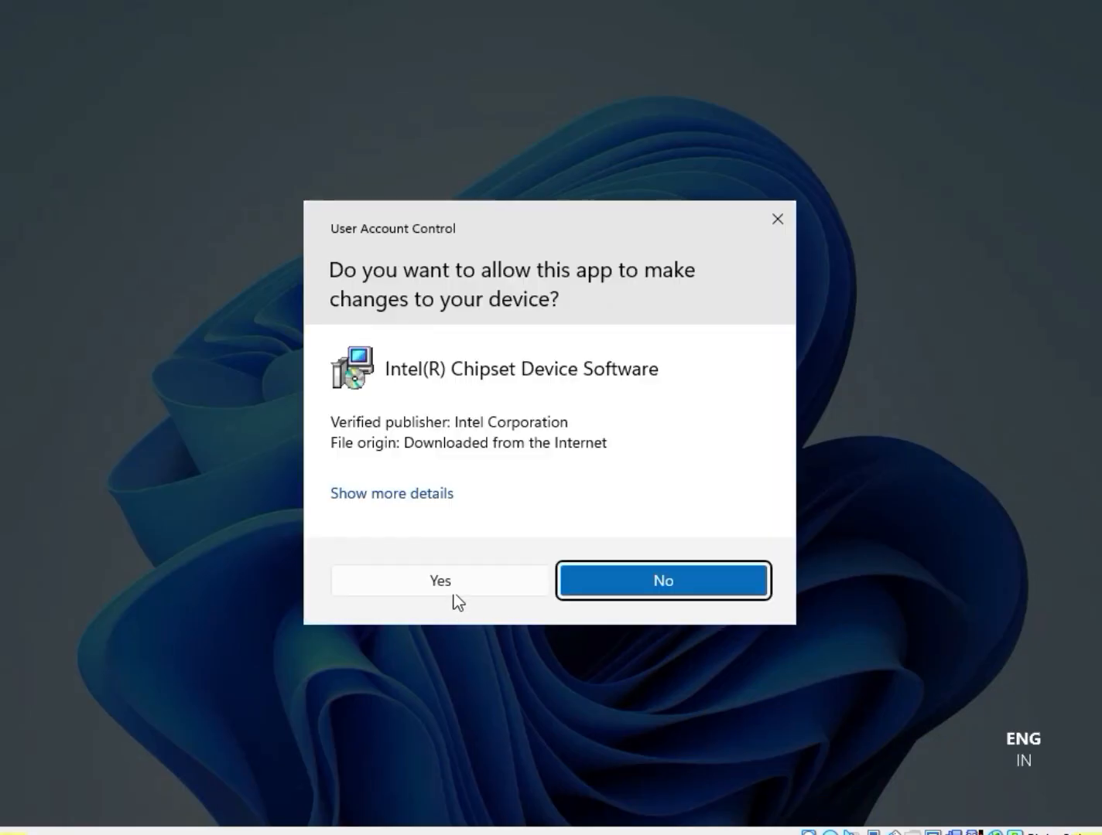
{"action": "left_click", "coordinate": [455, 591]}
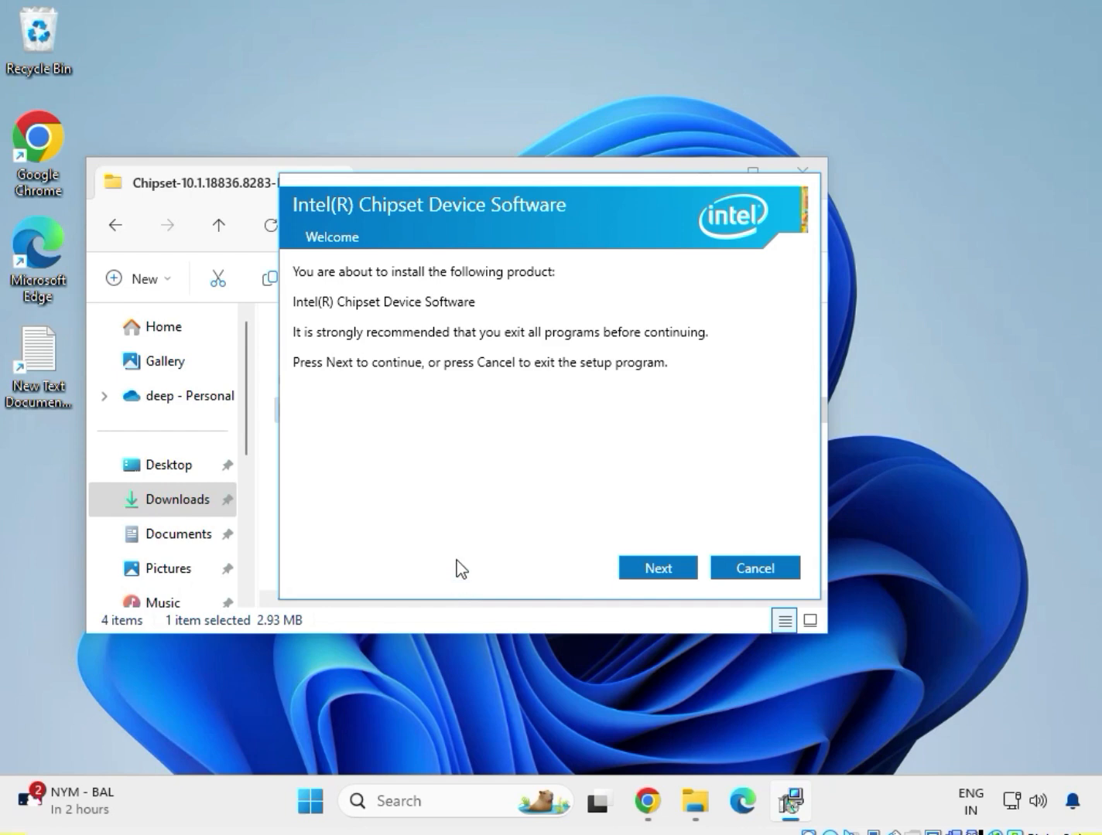
{"action": "left_click", "coordinate": [660, 573]}
{"action": "left_click", "coordinate": [660, 572]}
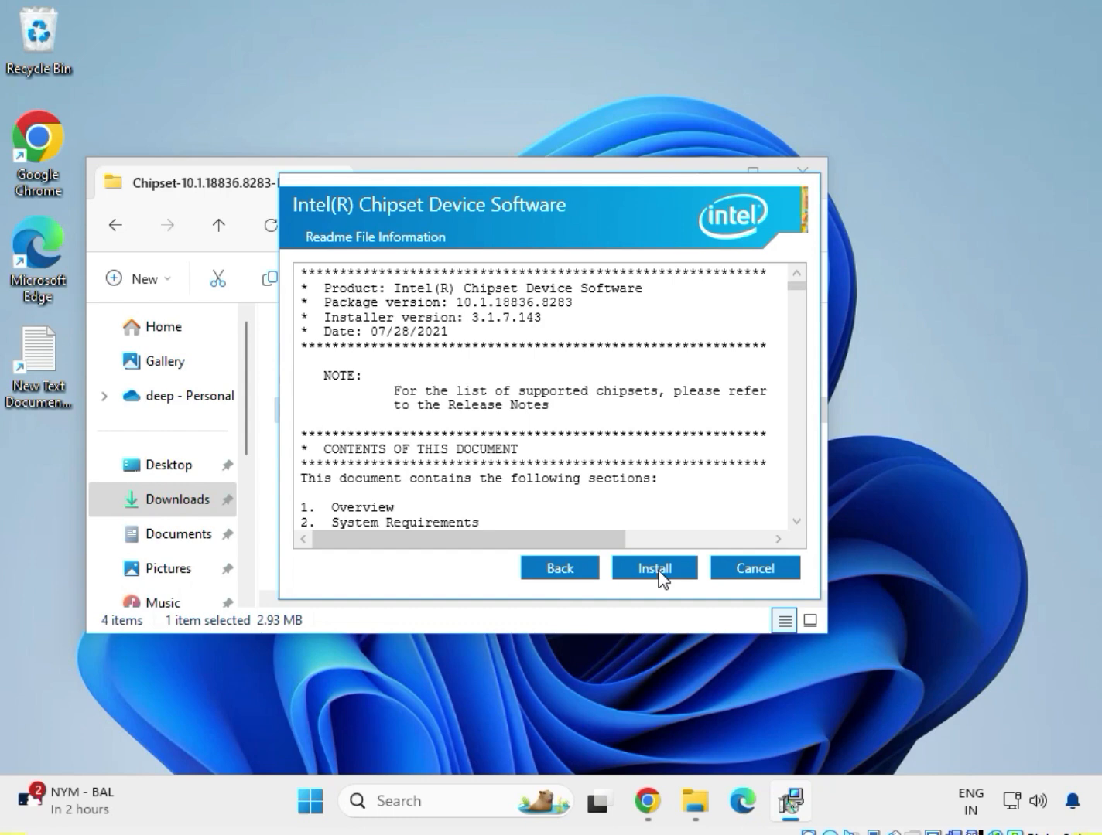
{"action": "left_click", "coordinate": [657, 573]}
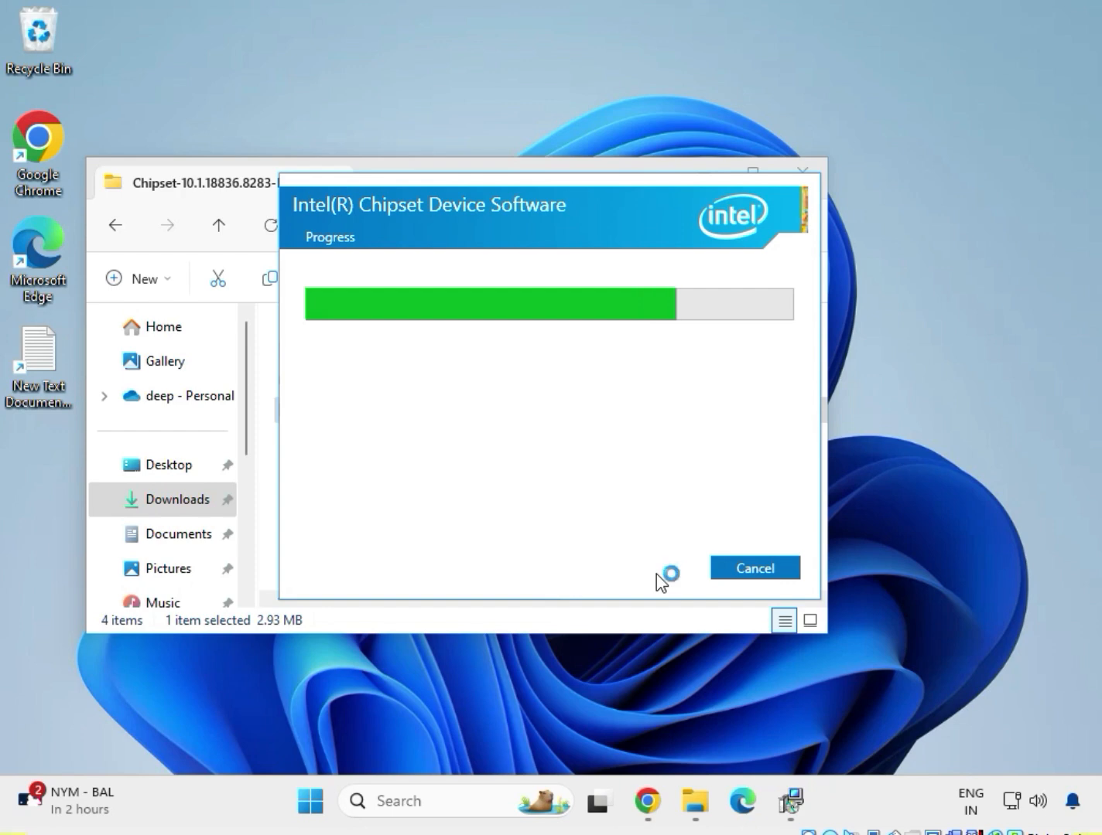
{"action": "left_click", "coordinate": [670, 168]}
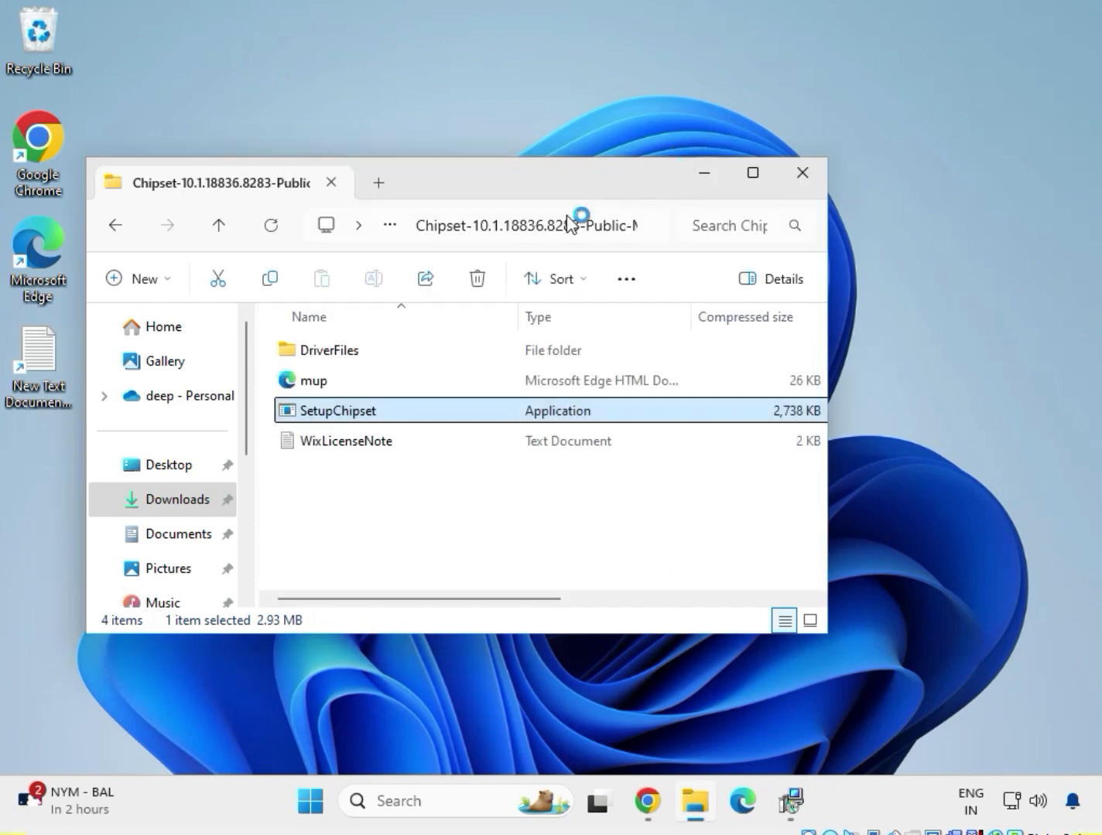
{"action": "left_click", "coordinate": [157, 513]}
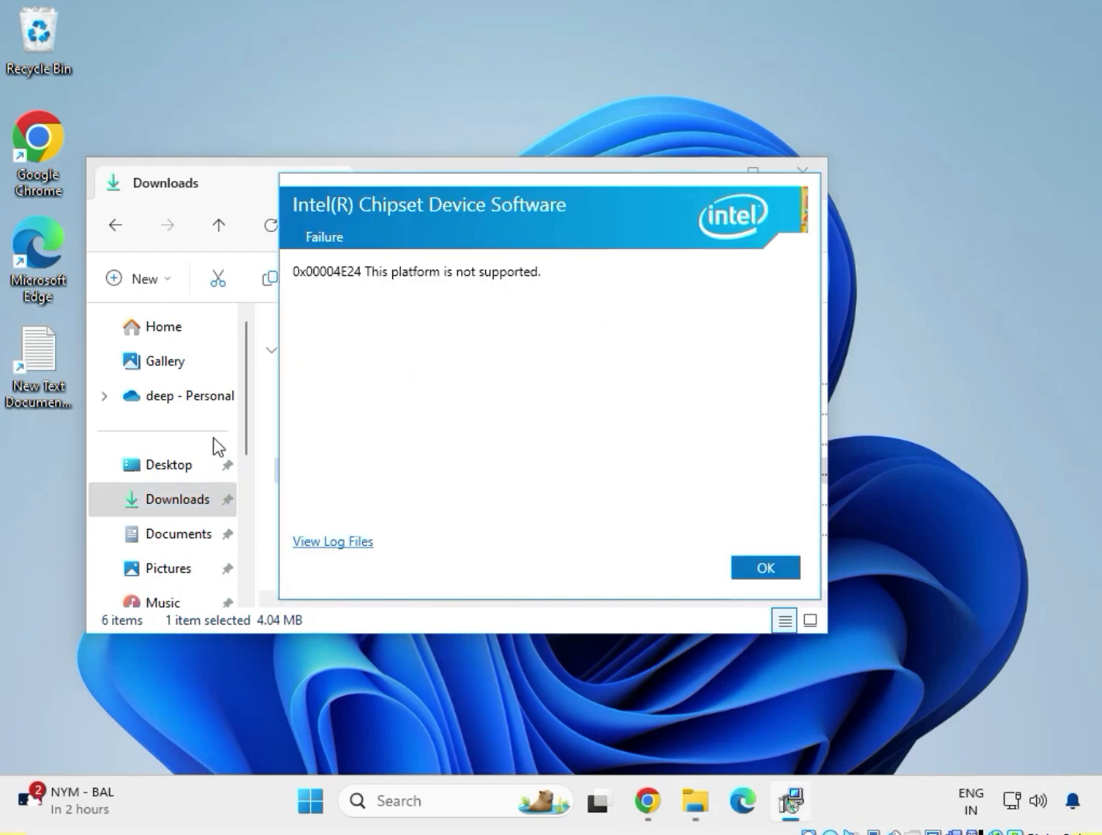
{"action": "left_click", "coordinate": [754, 573]}
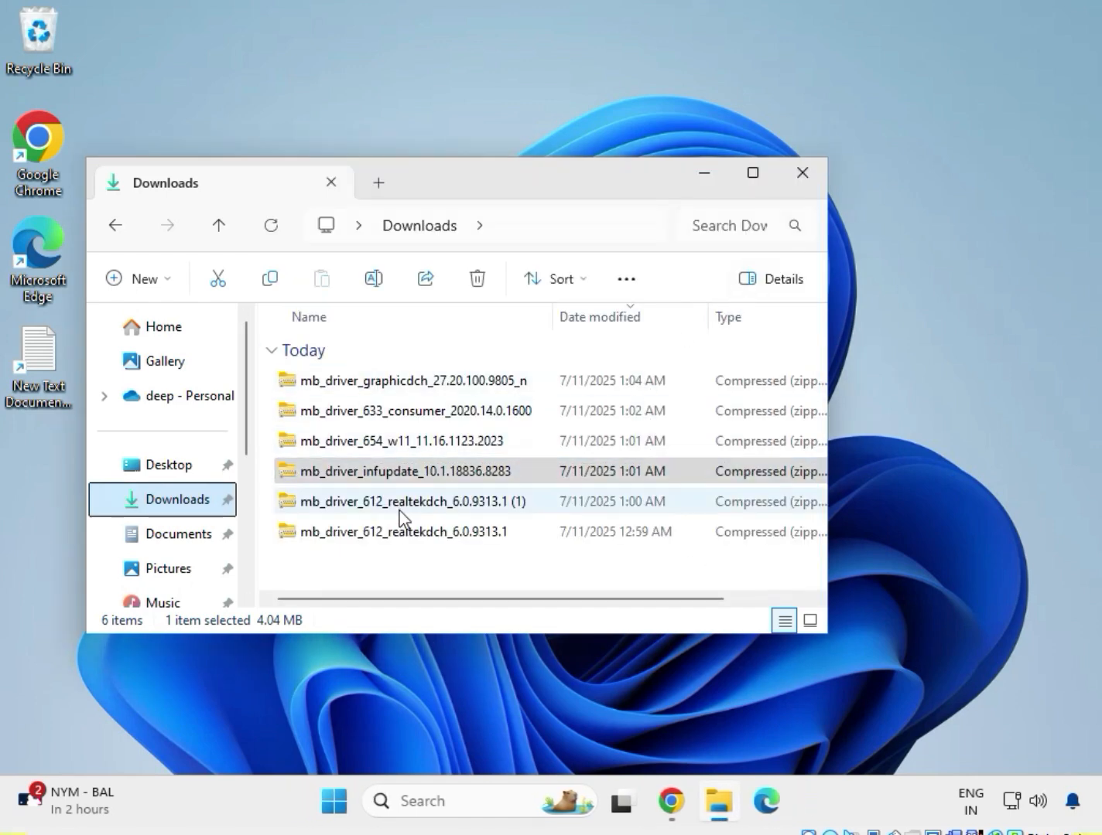
Run the Realtek driver installer from the mb_driver_612_realtekdch_6.0.9313.1 (1) archive in Downloads and allow it to change the device
{"action": "double_click", "coordinate": [422, 503]}
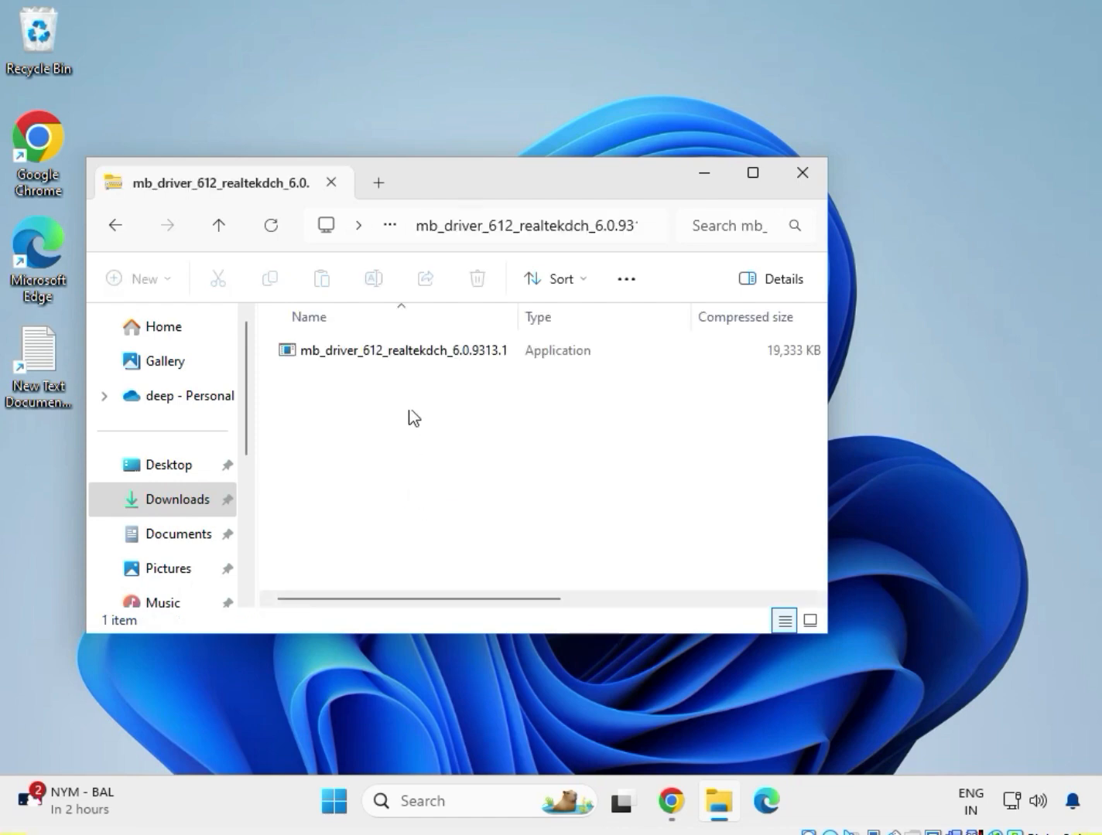
{"action": "left_click", "coordinate": [416, 351]}
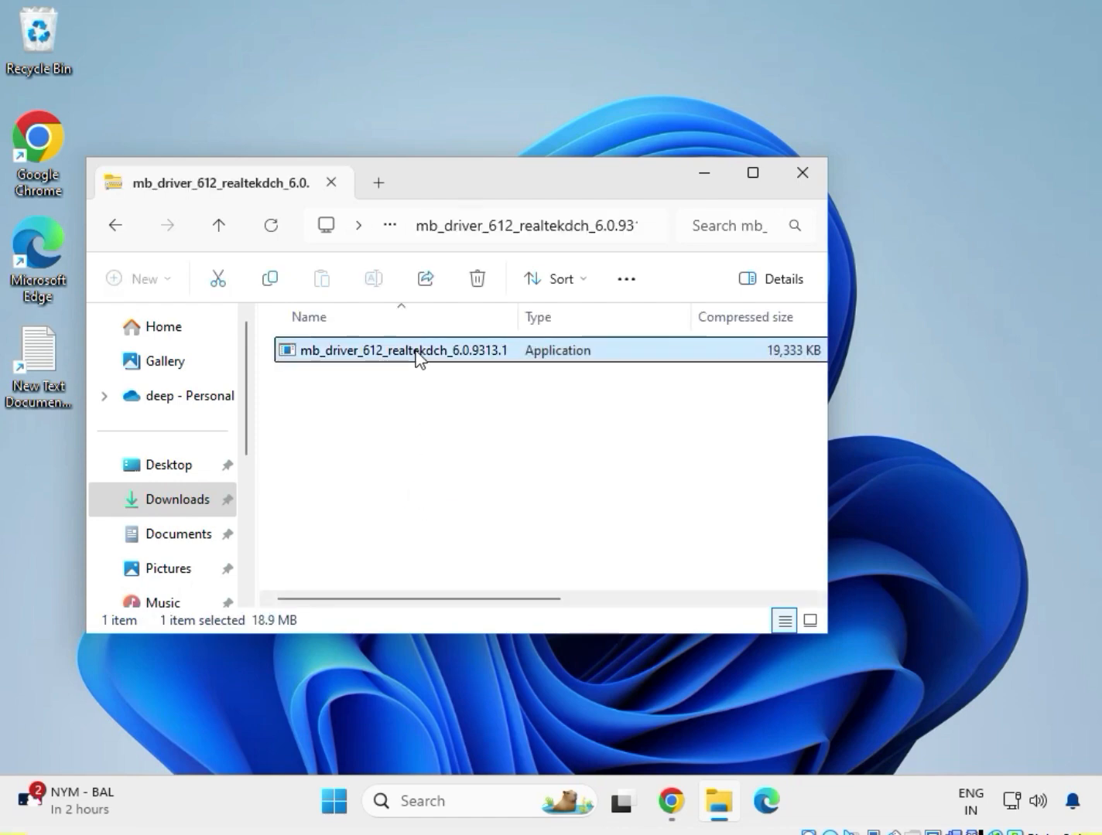
{"action": "right_click", "coordinate": [416, 352]}
{"action": "left_click", "coordinate": [464, 369]}
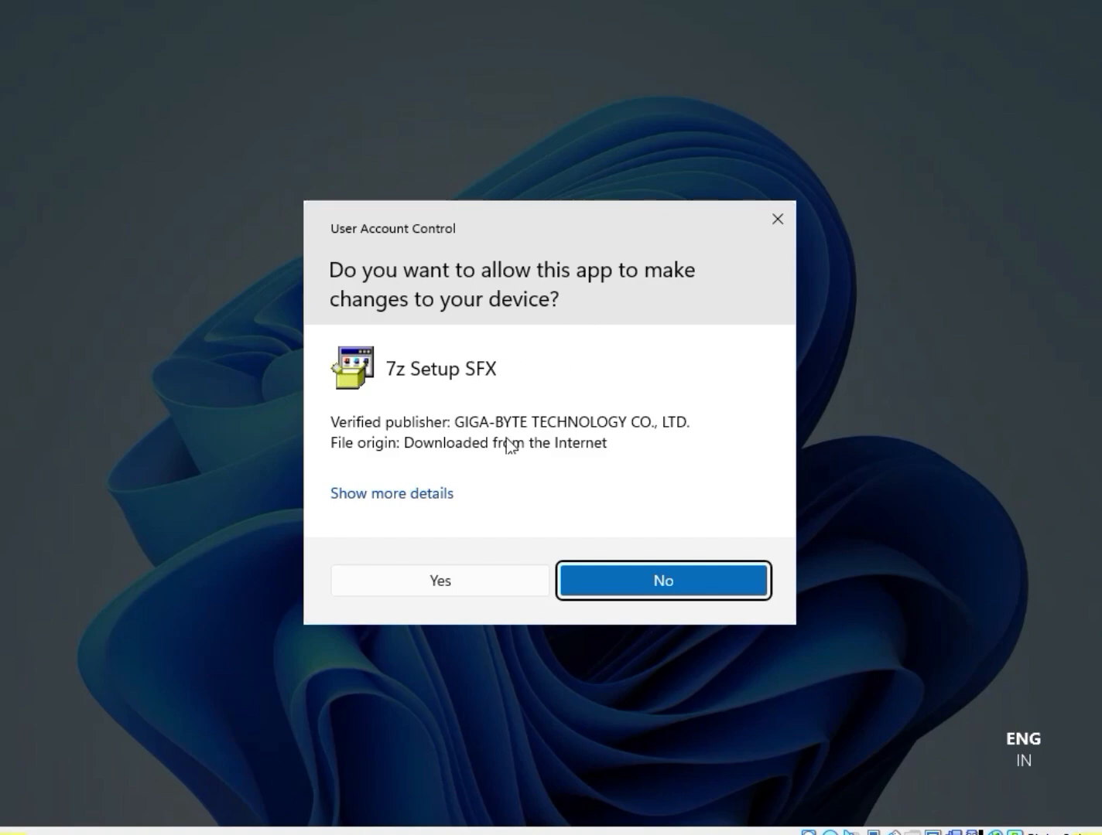
{"action": "left_click", "coordinate": [441, 581]}
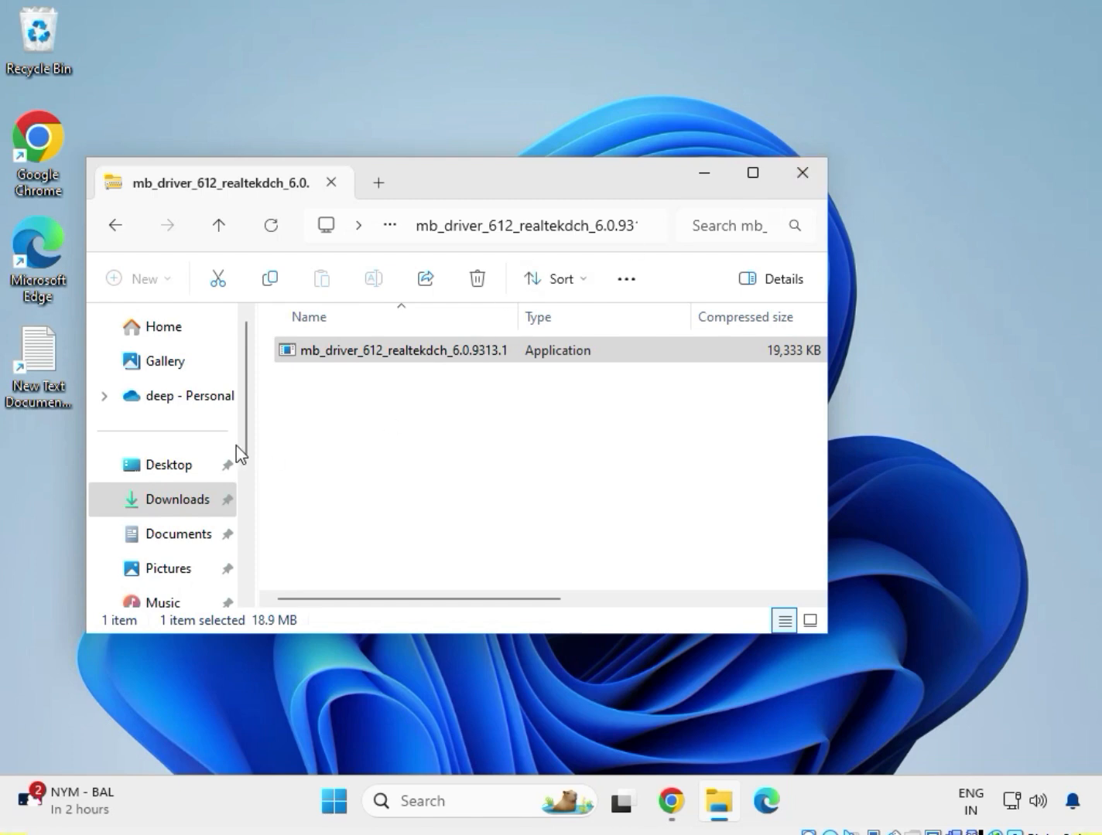
Run the installer from the mb_driver_612_realtekdch_6.0.9313.1 archive in Downloads, allow device changes, and return to the Downloads folder
{"action": "left_click", "coordinate": [167, 501]}
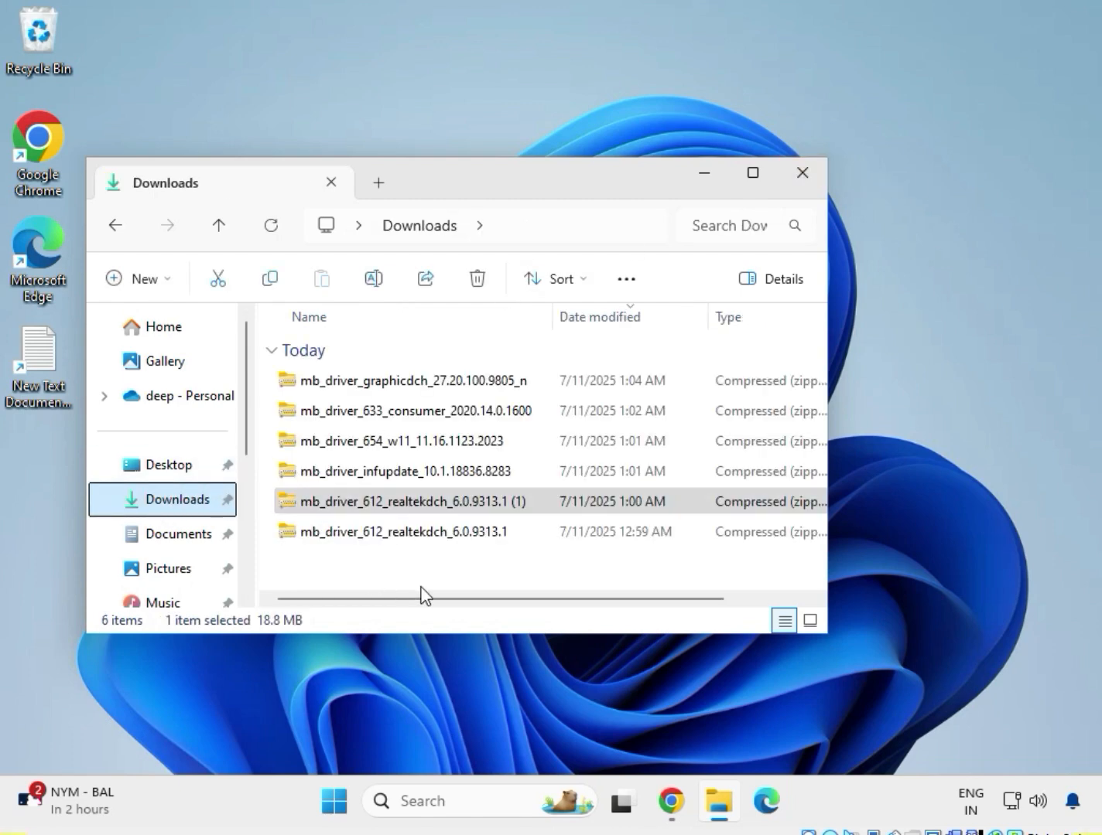
{"action": "double_click", "coordinate": [457, 534]}
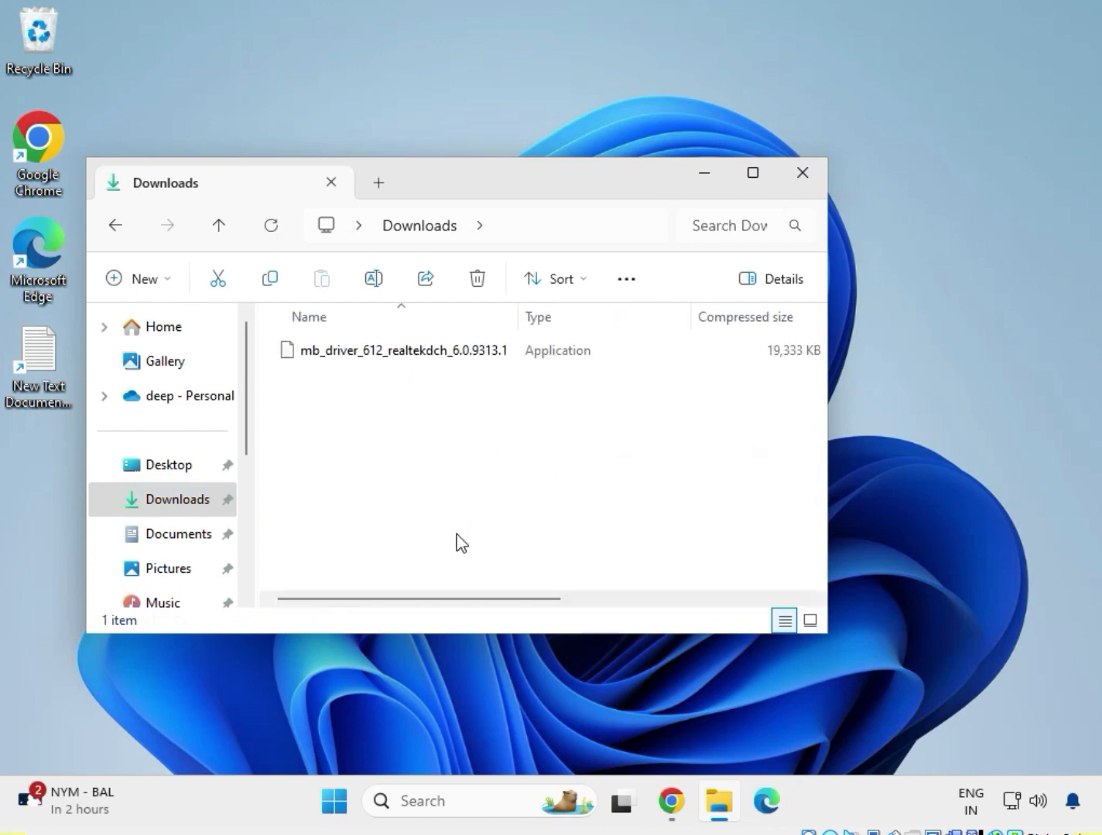
{"action": "left_click", "coordinate": [445, 355]}
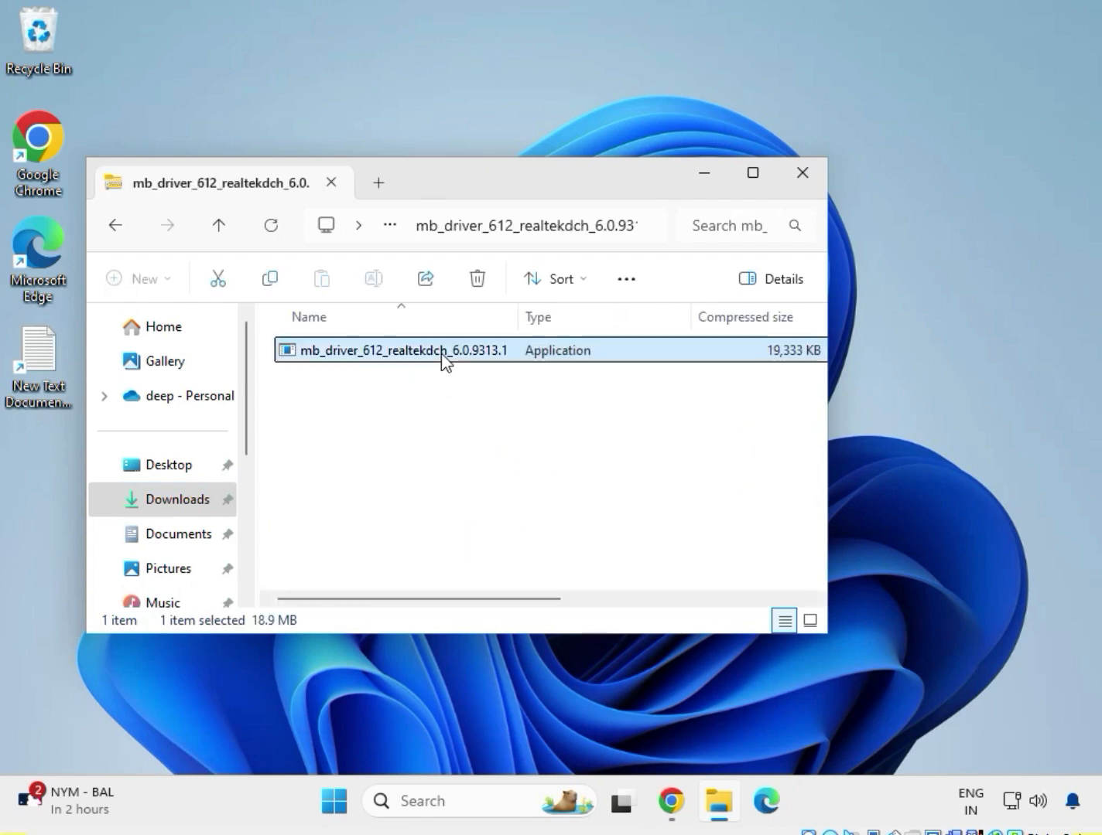
{"action": "double_click", "coordinate": [445, 352]}
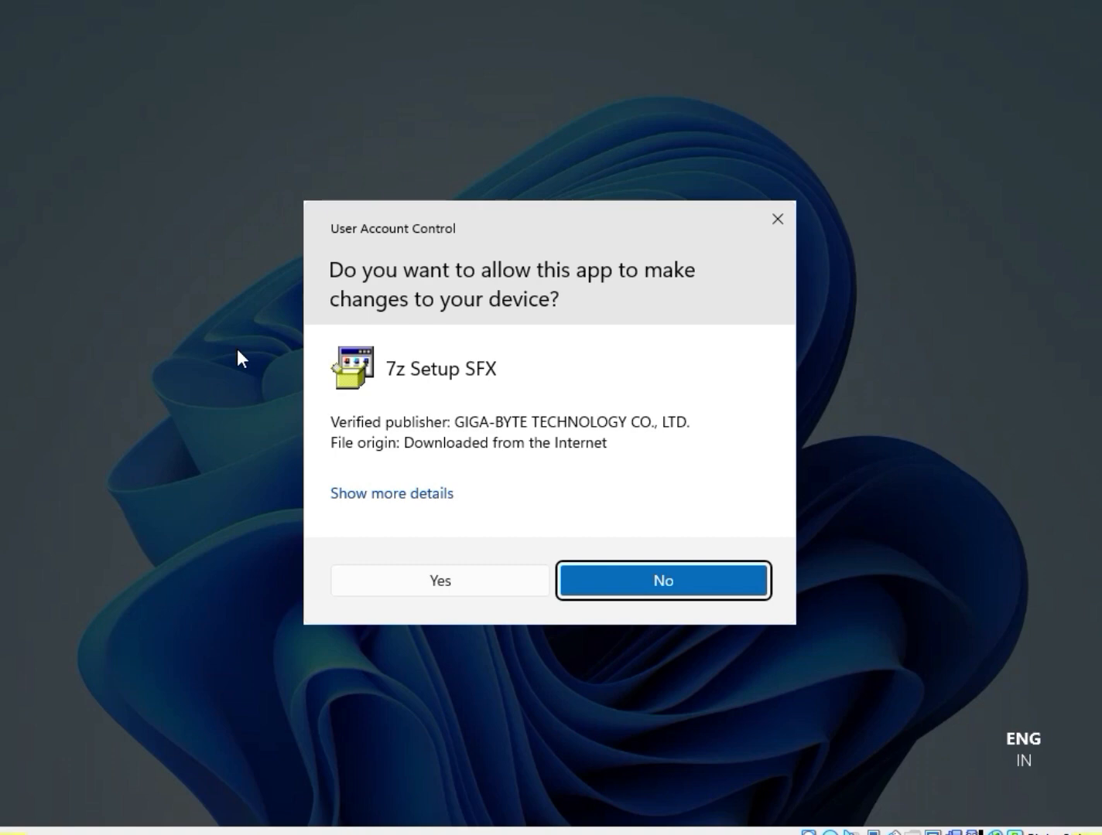
{"action": "left_click", "coordinate": [406, 588]}
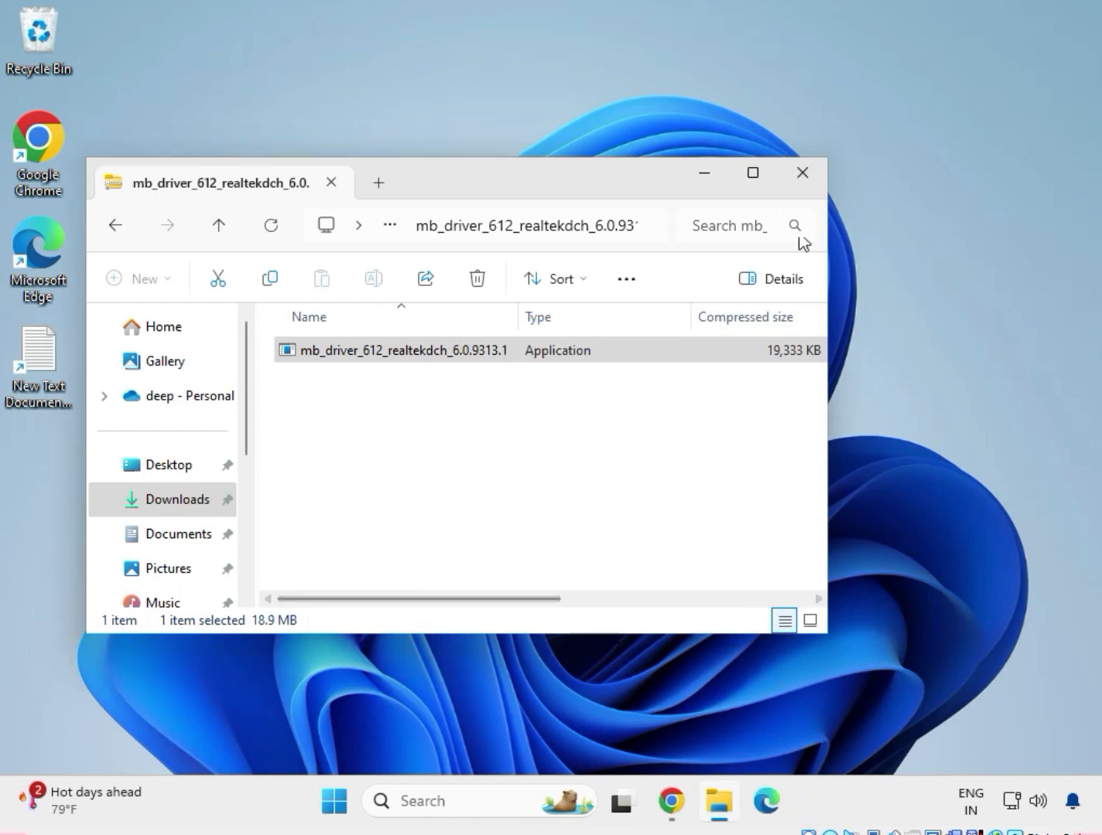
{"action": "left_click", "coordinate": [194, 503]}
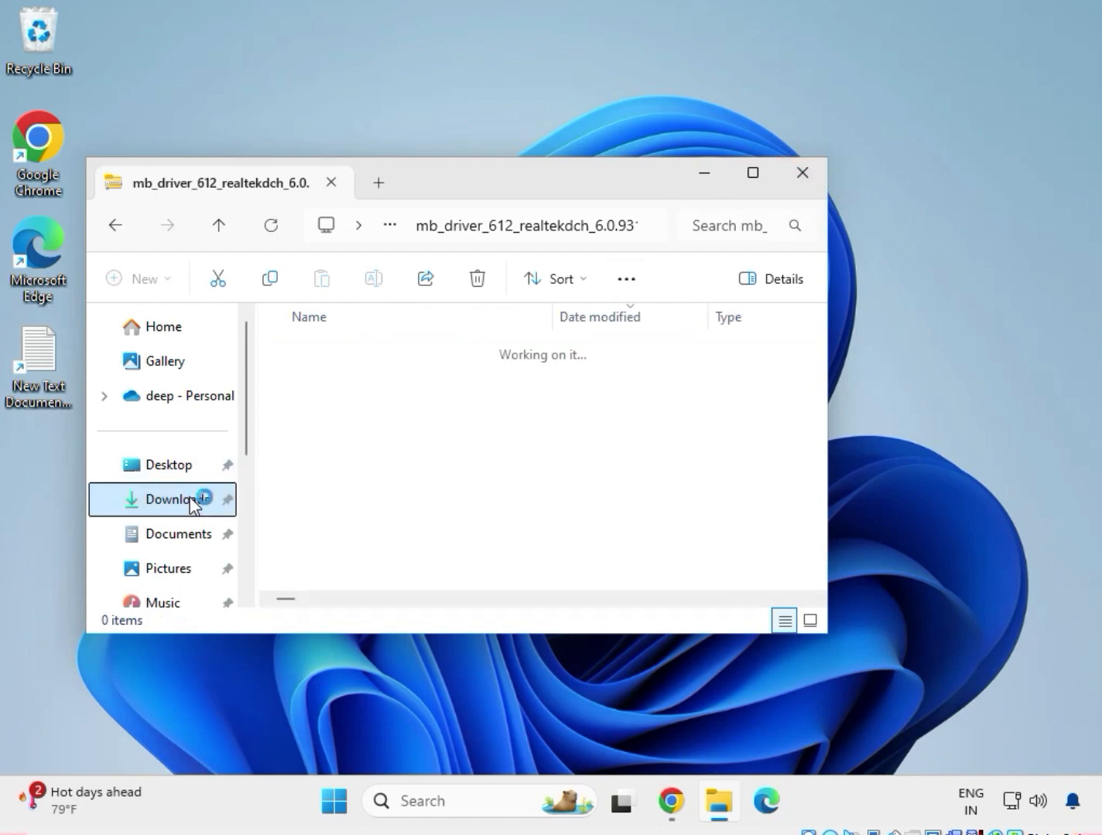